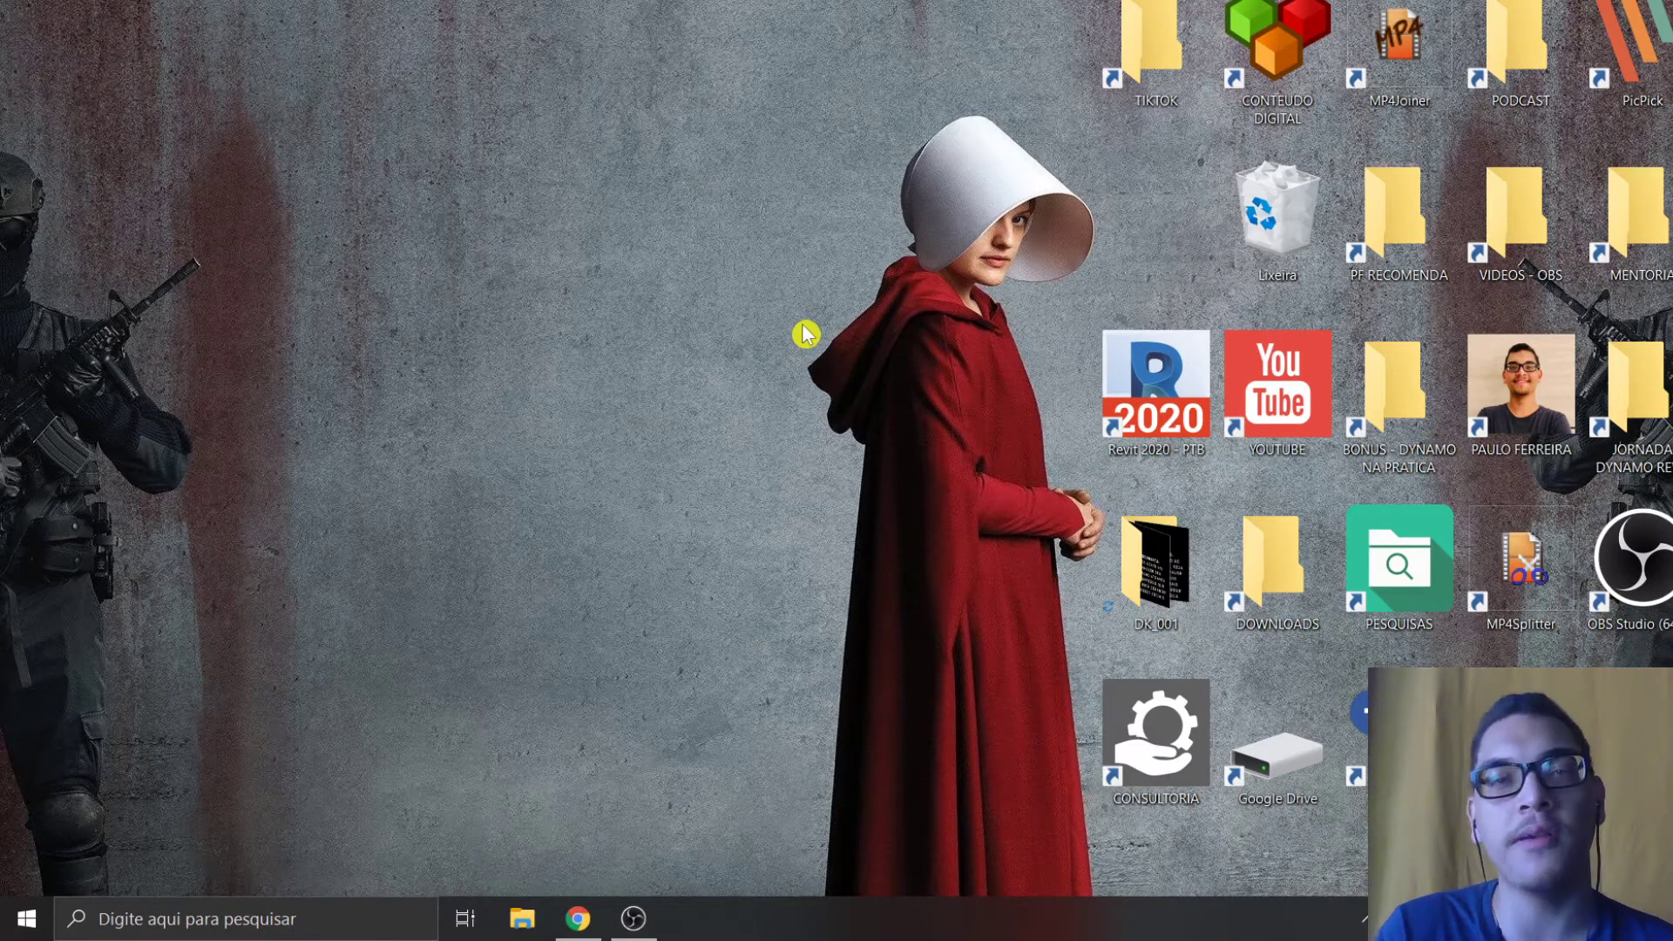
Step: Open Chrome on Creator Studio and sign in with the Facebook account
left_click(581, 916)
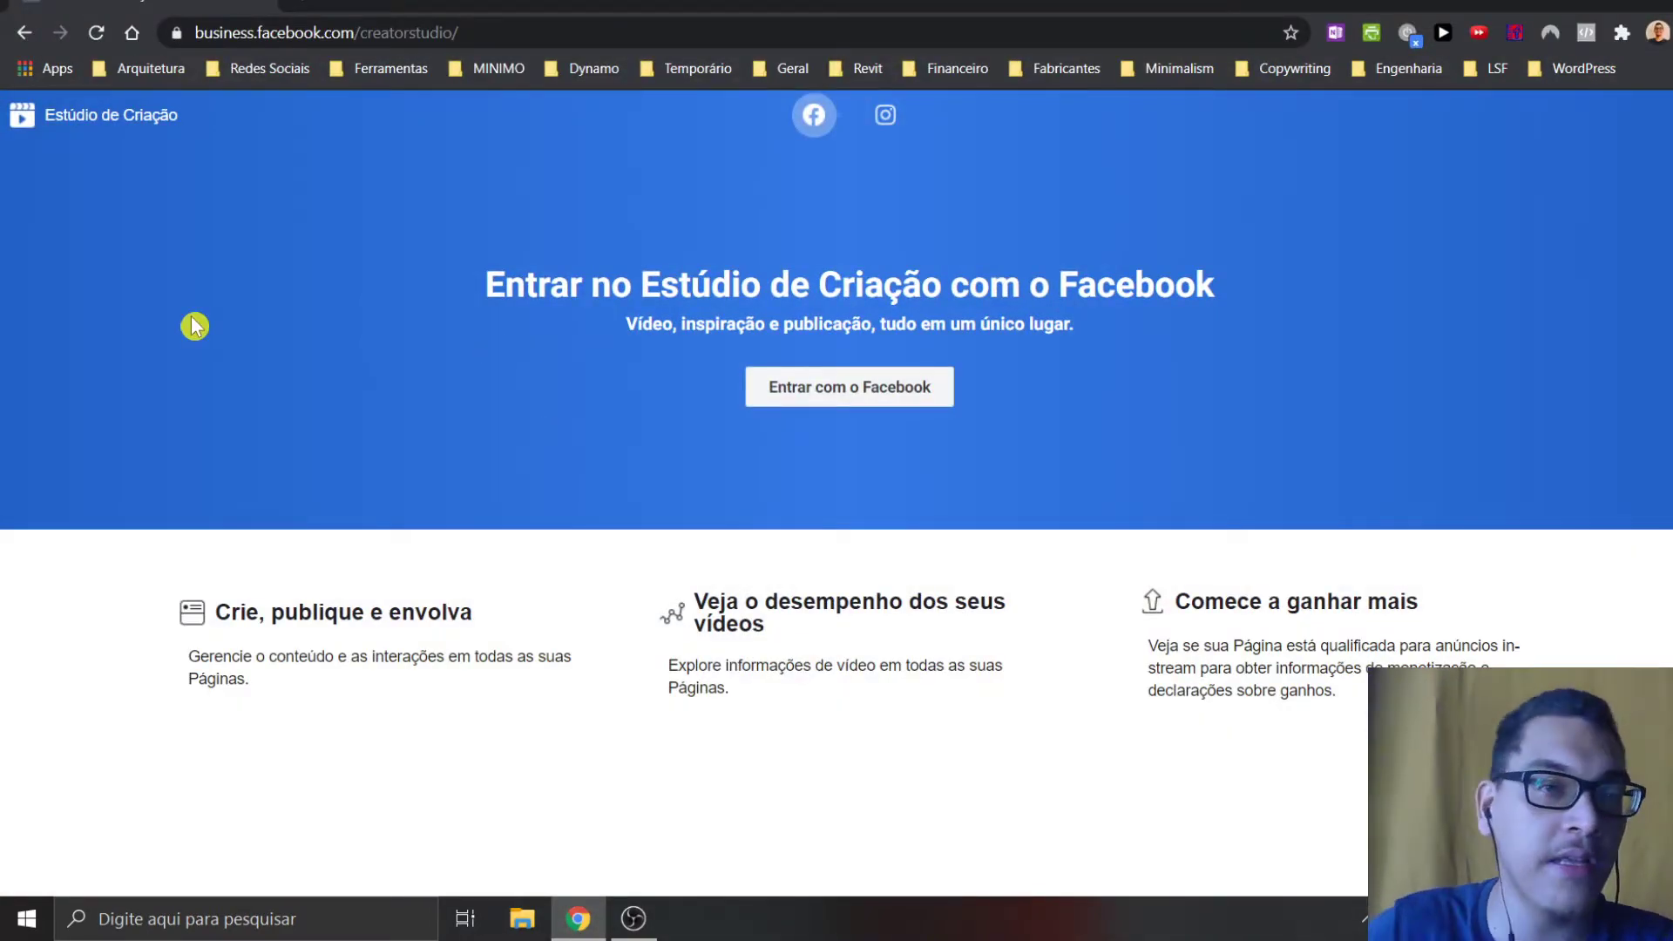
key("ctrl+l")
left_click(420, 230)
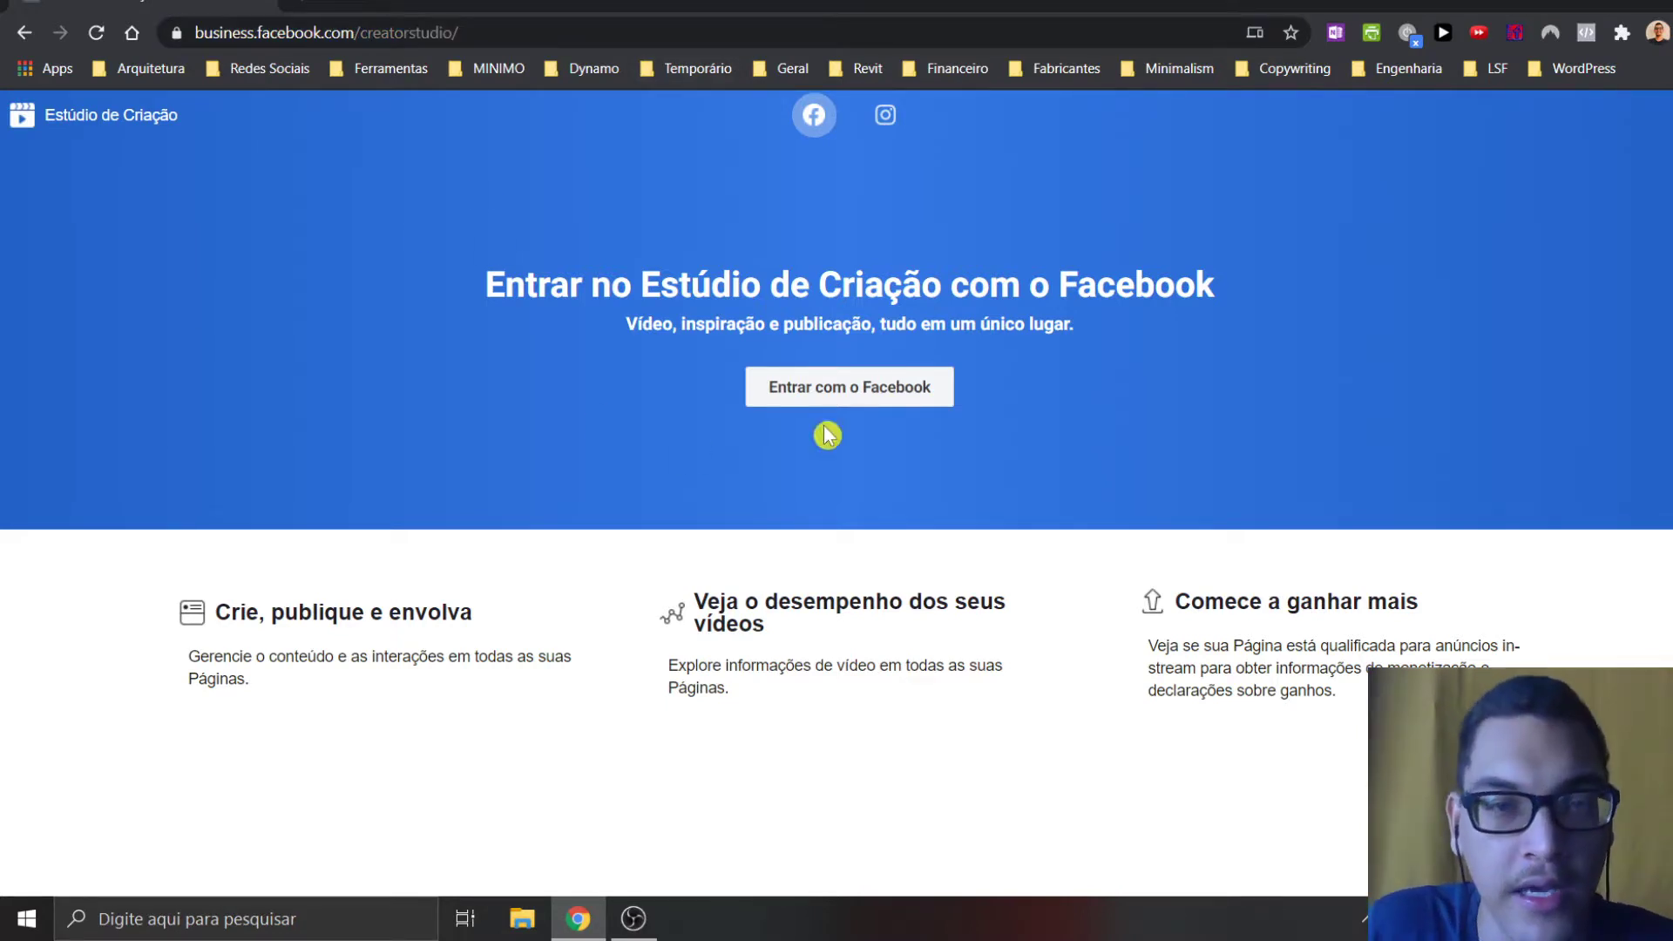
left_click(861, 399)
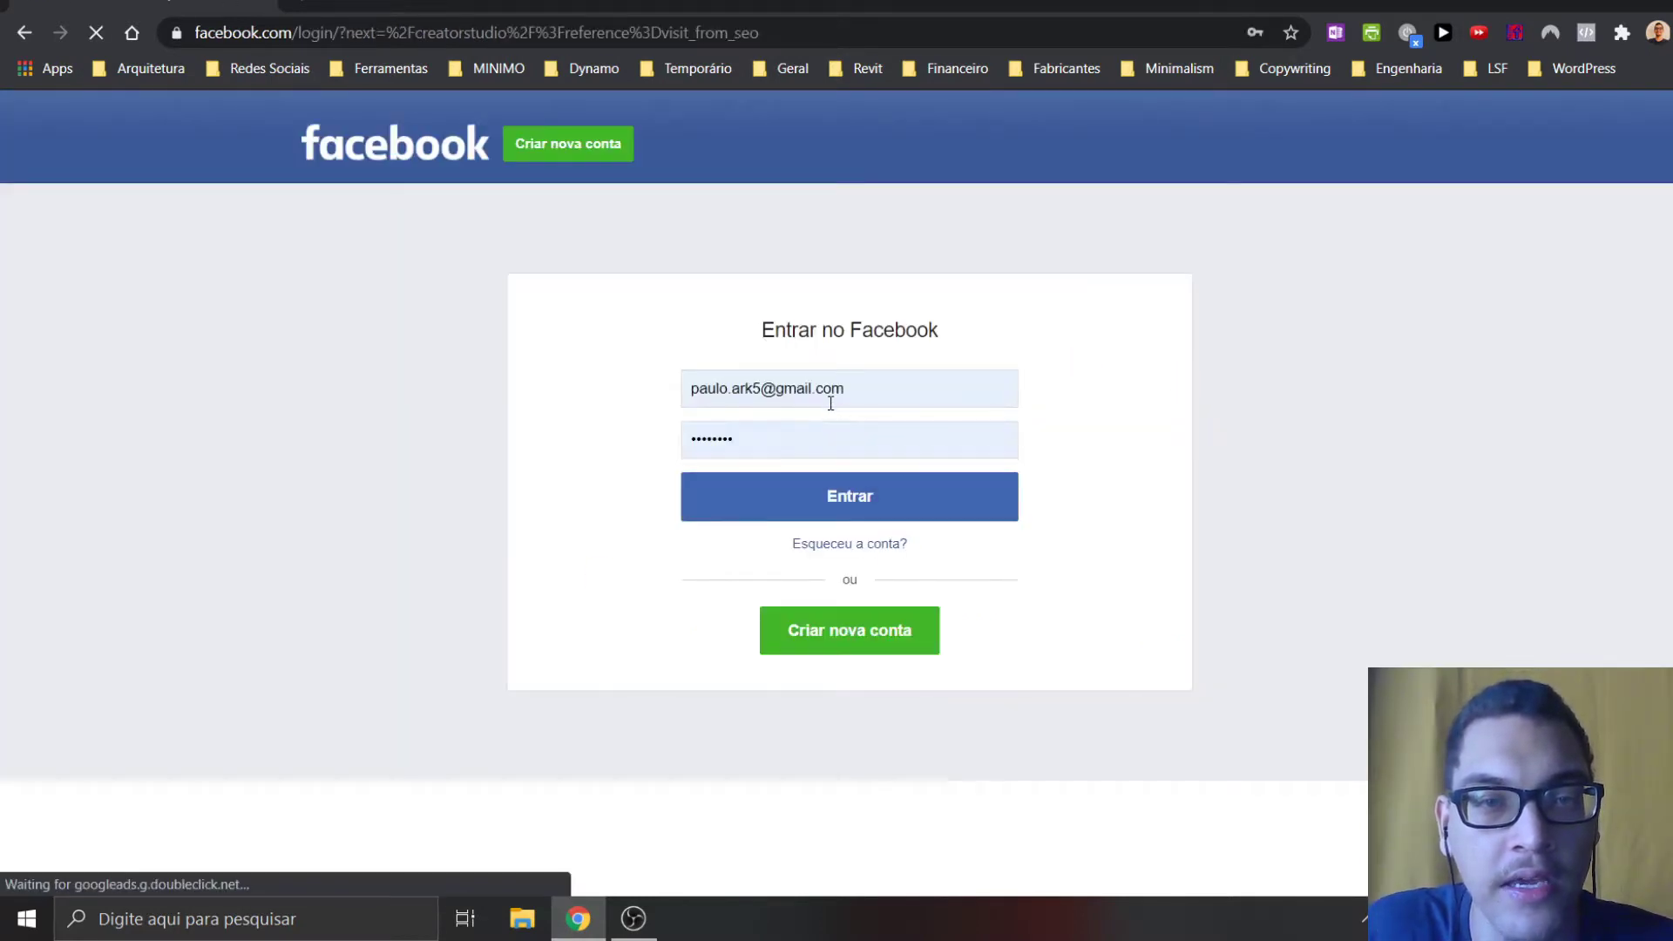
left_click(834, 509)
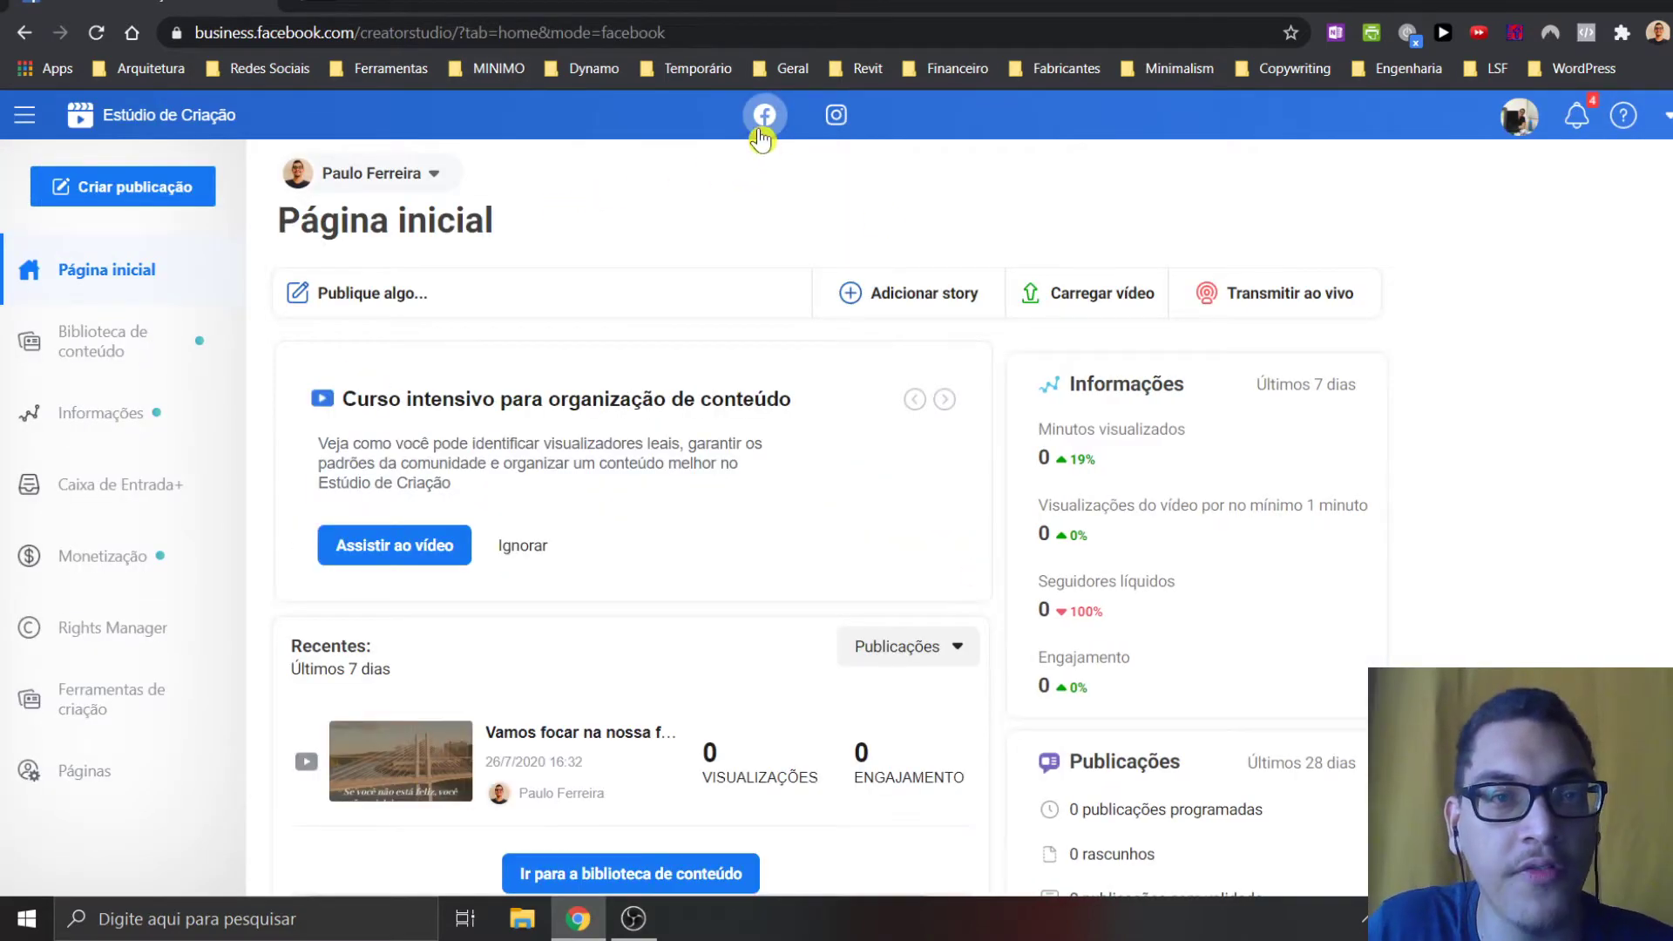
Step: Switch to Instagram and browse the Carrossel, Foto, IGTV and Vídeo post lists
left_click(836, 116)
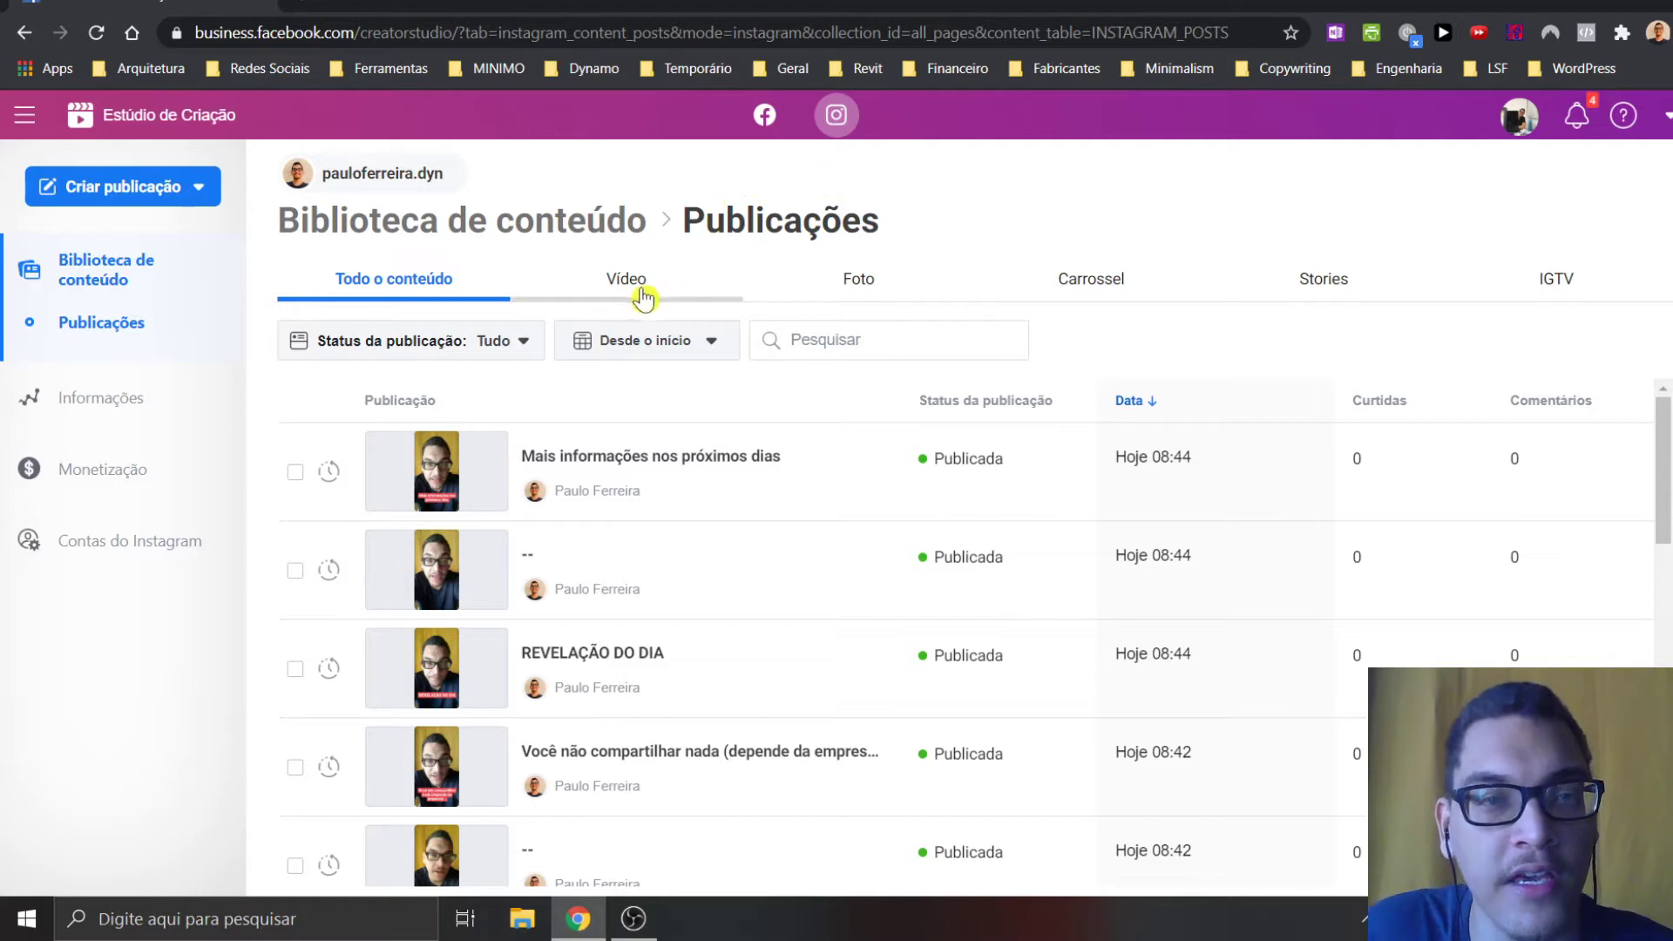
left_click(1099, 282)
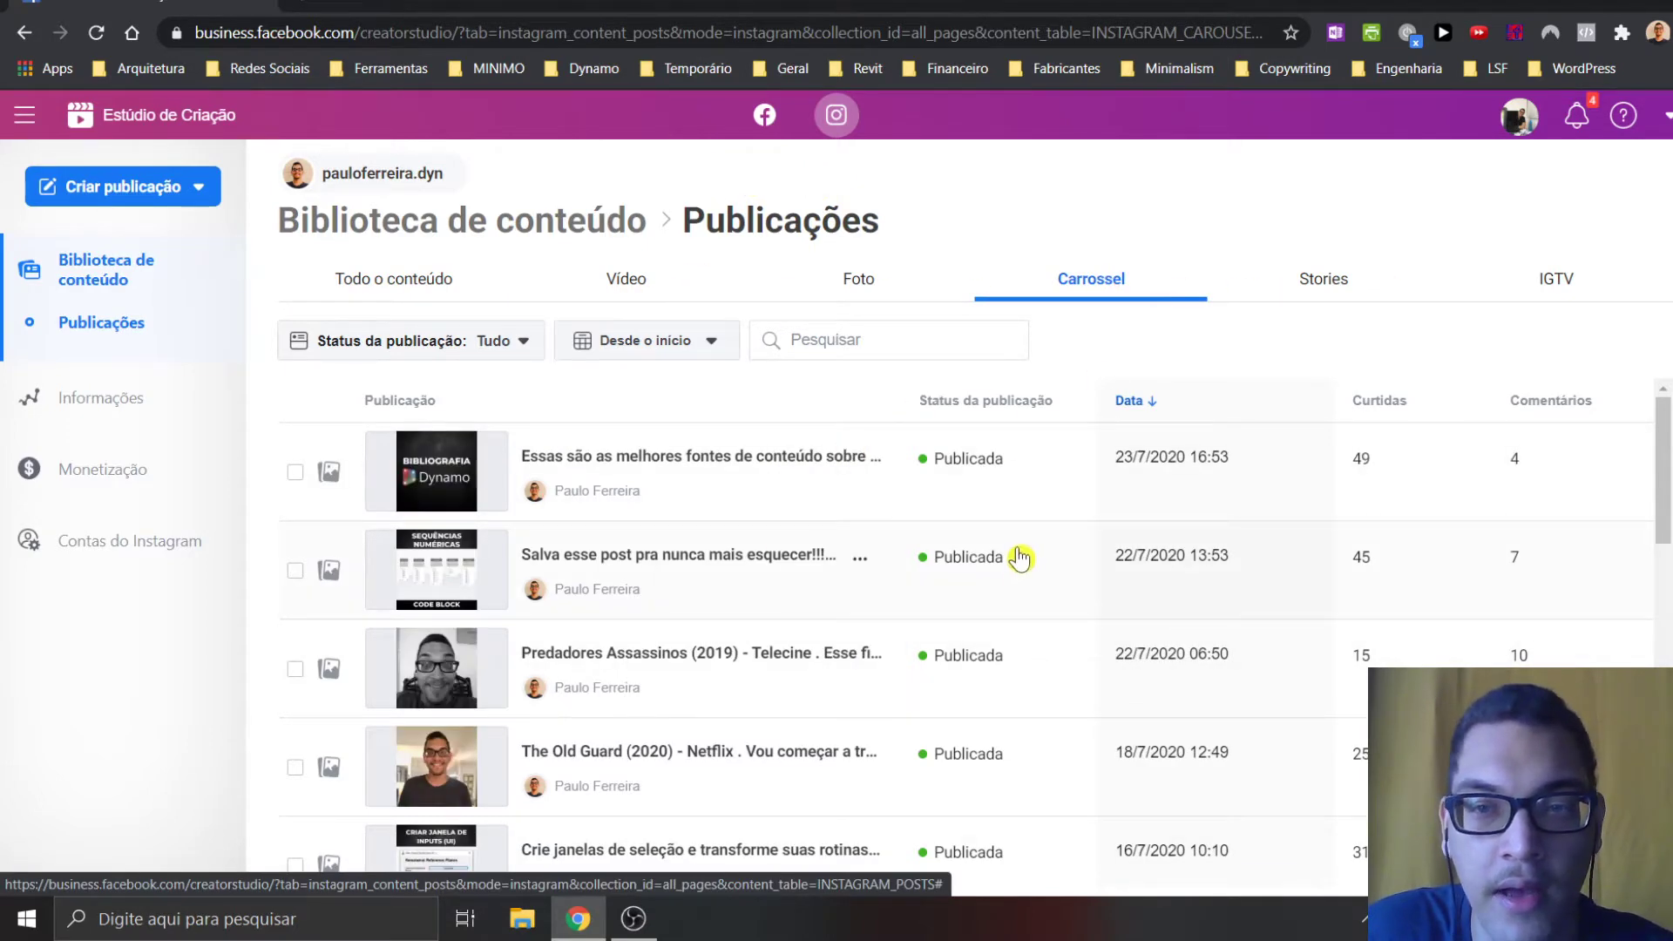
left_click(864, 288)
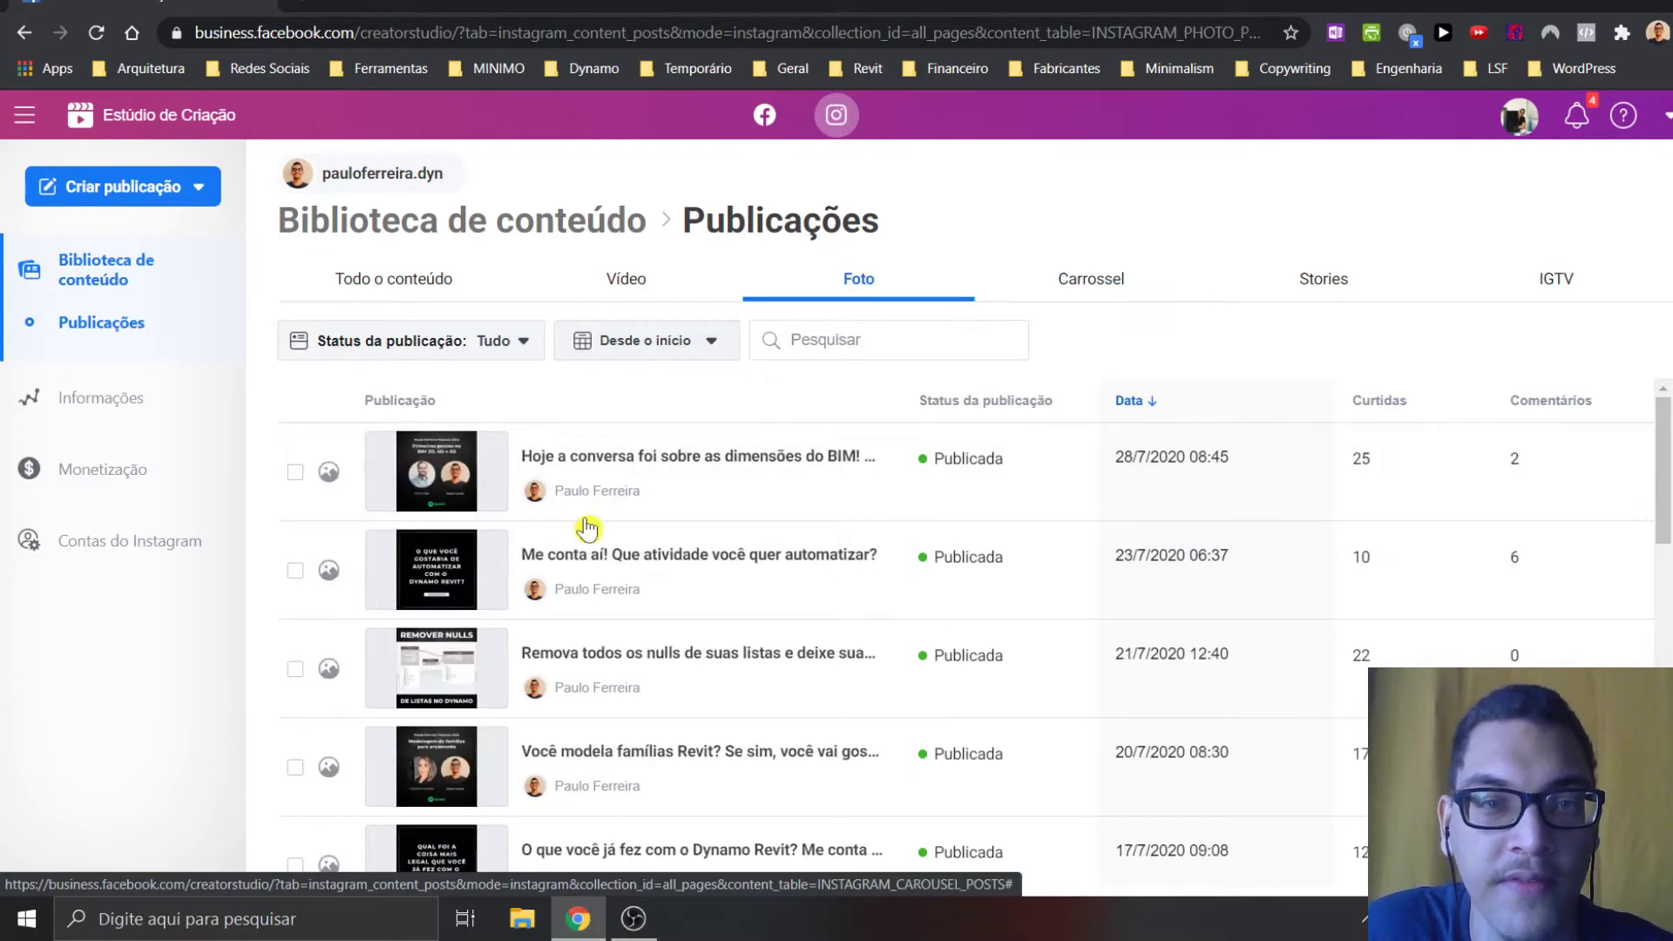
left_click(1579, 305)
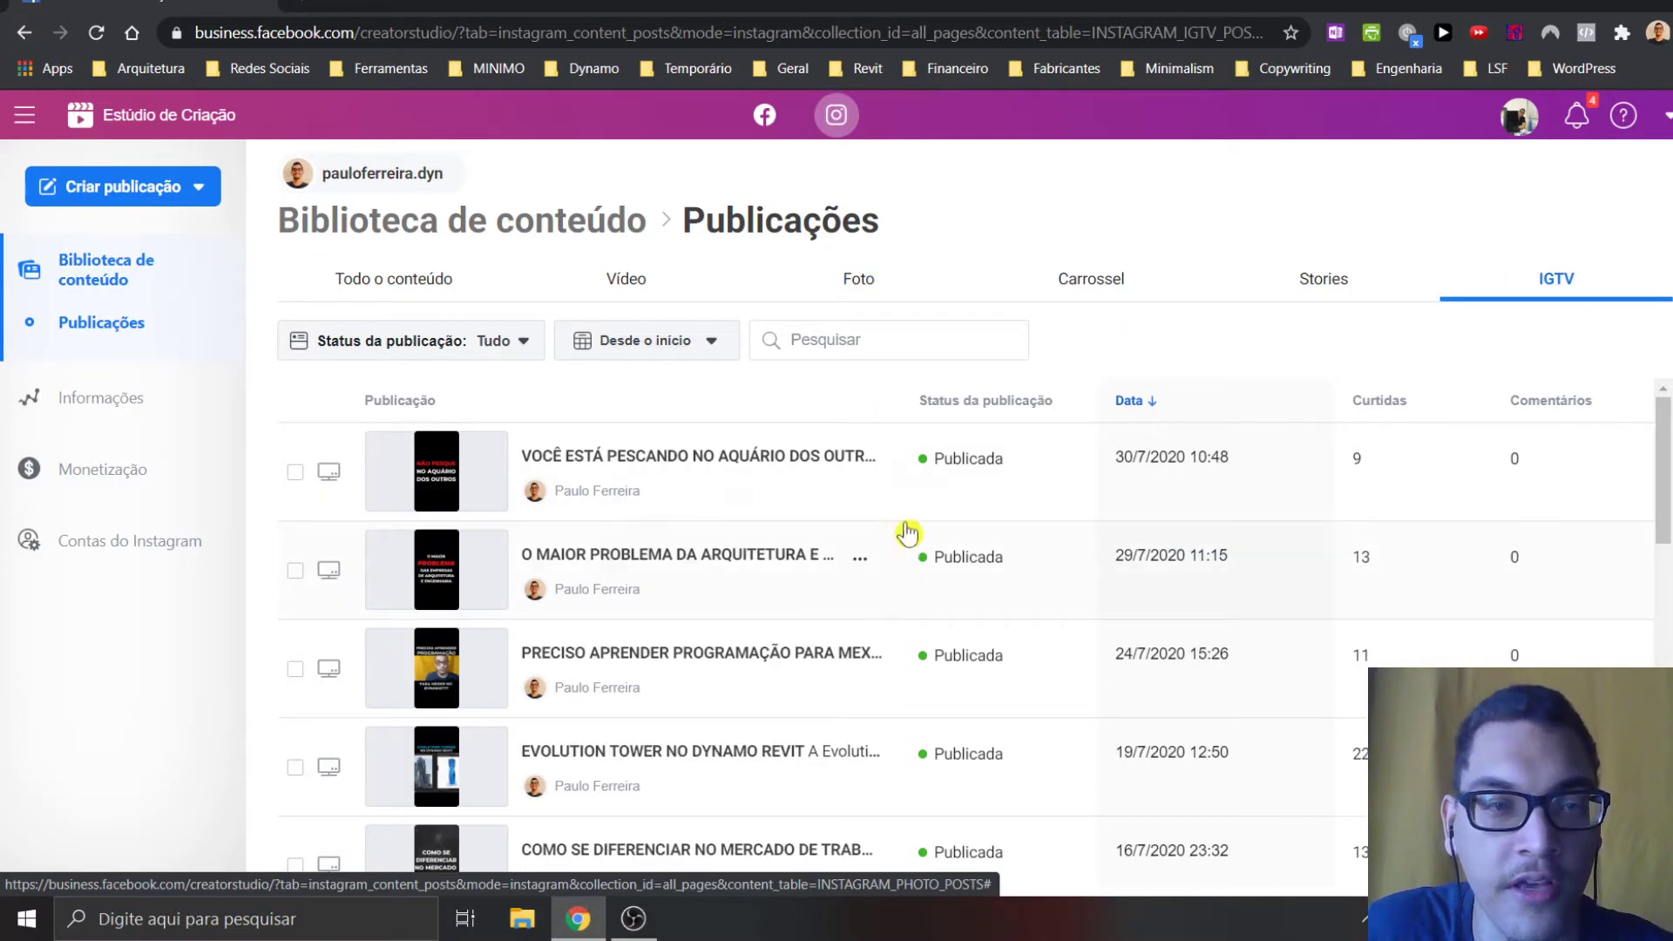
left_click(609, 301)
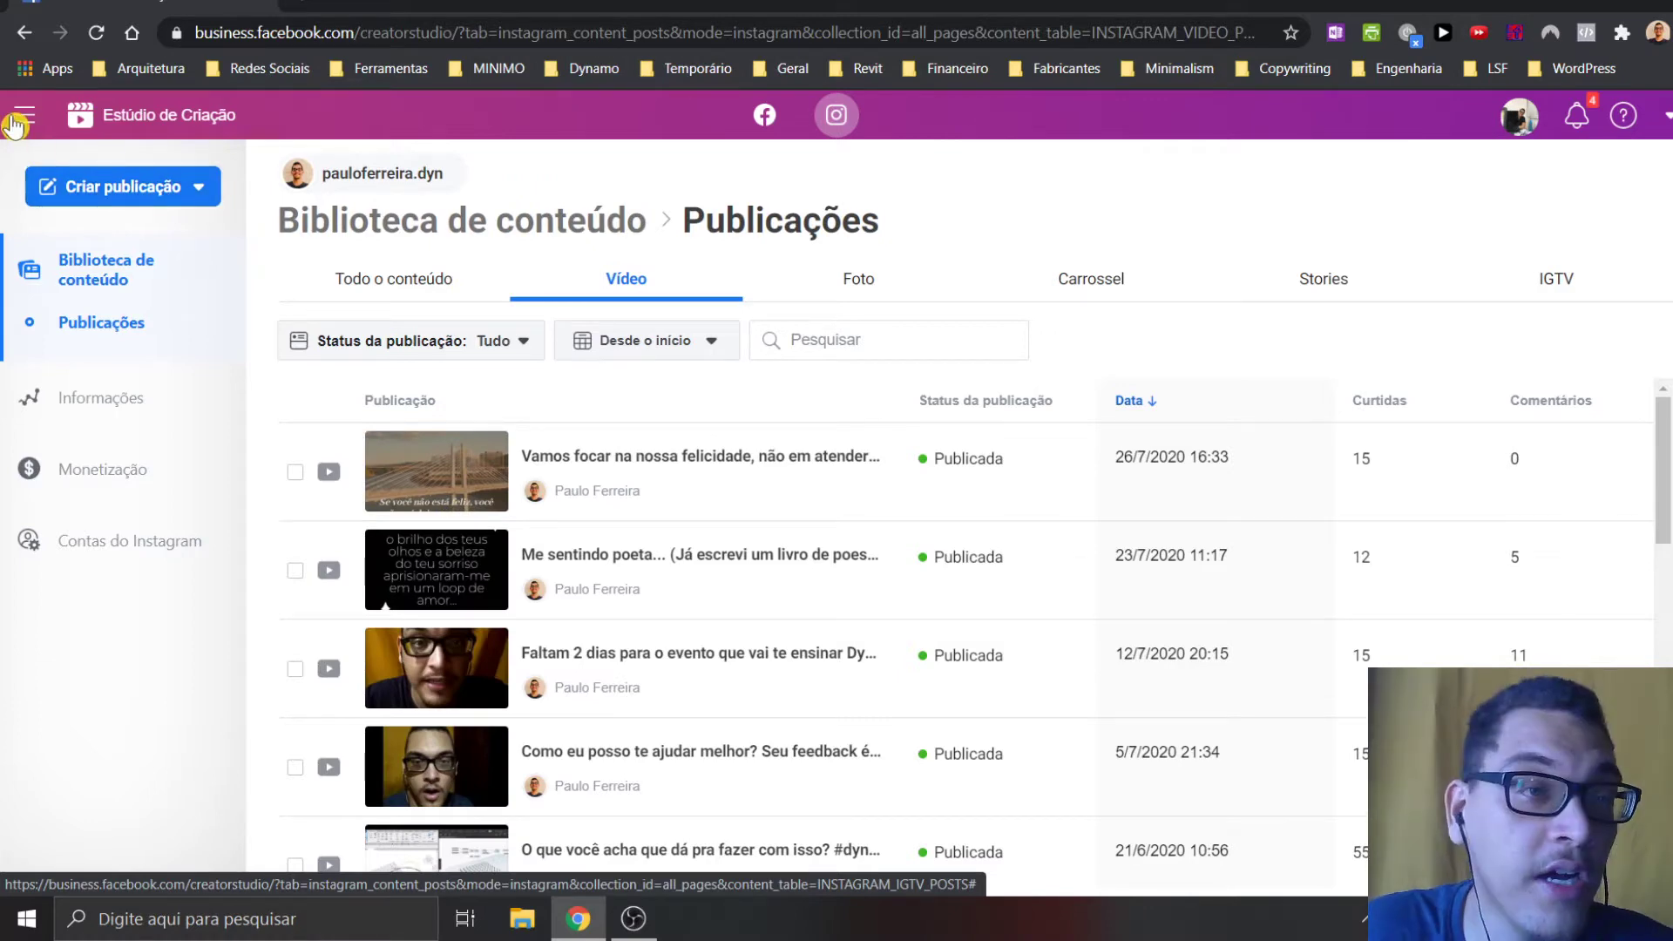
left_click(143, 190)
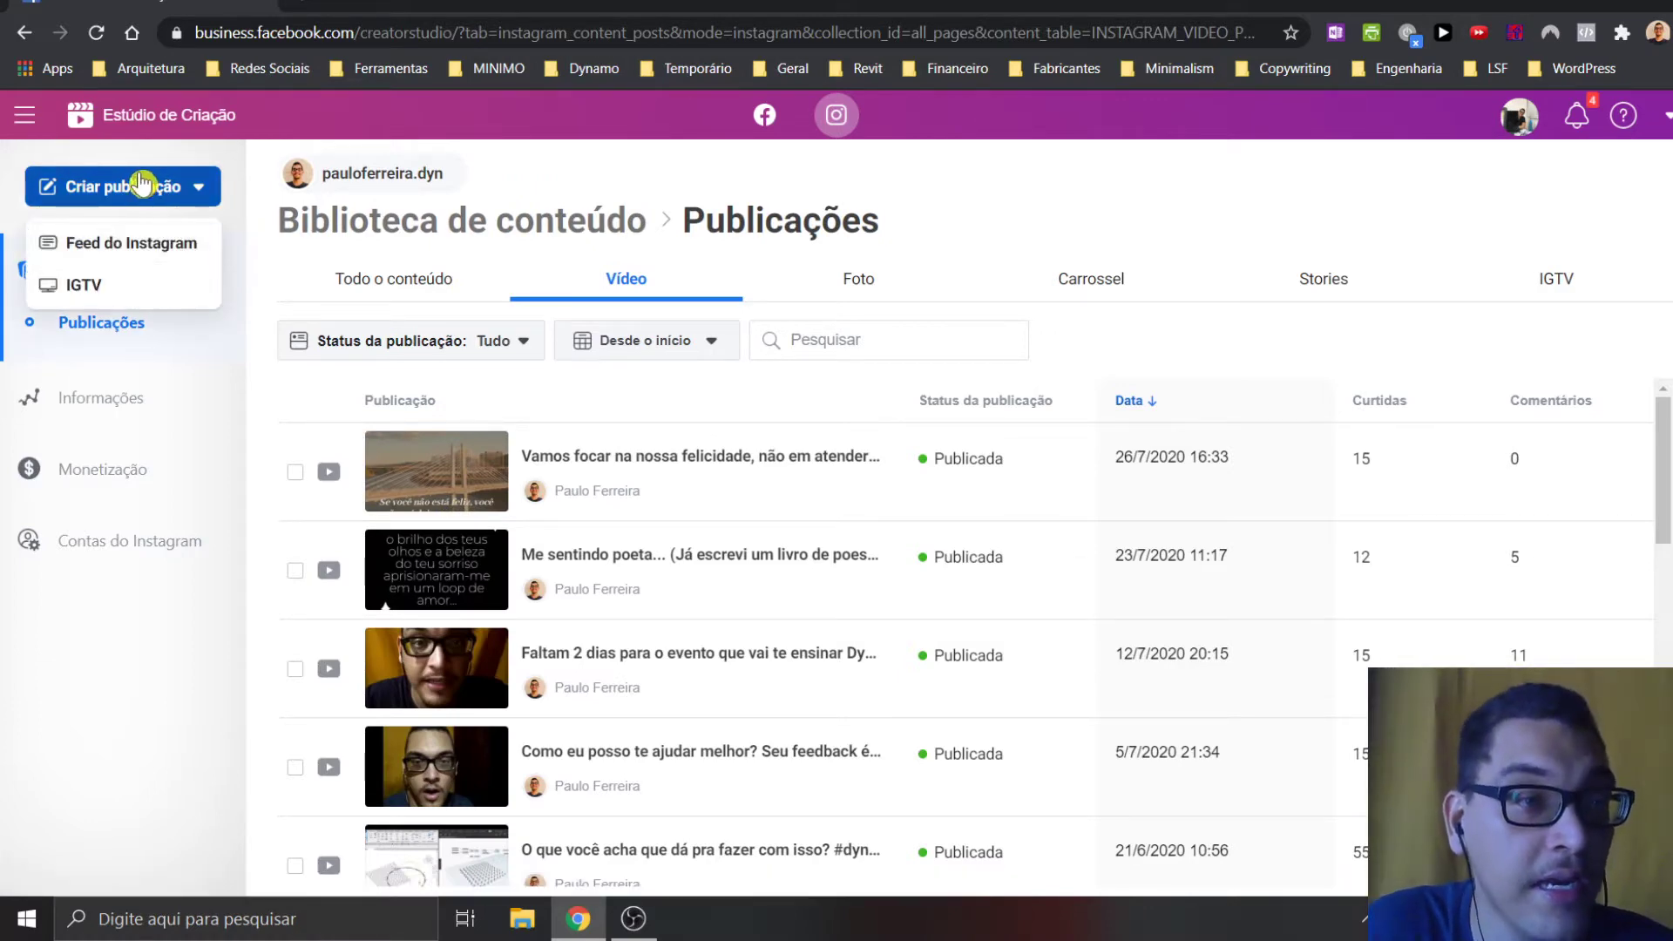
Step: Start a new Feed do Instagram post, leave the caption blank, and bring up the add-content options
left_click(139, 246)
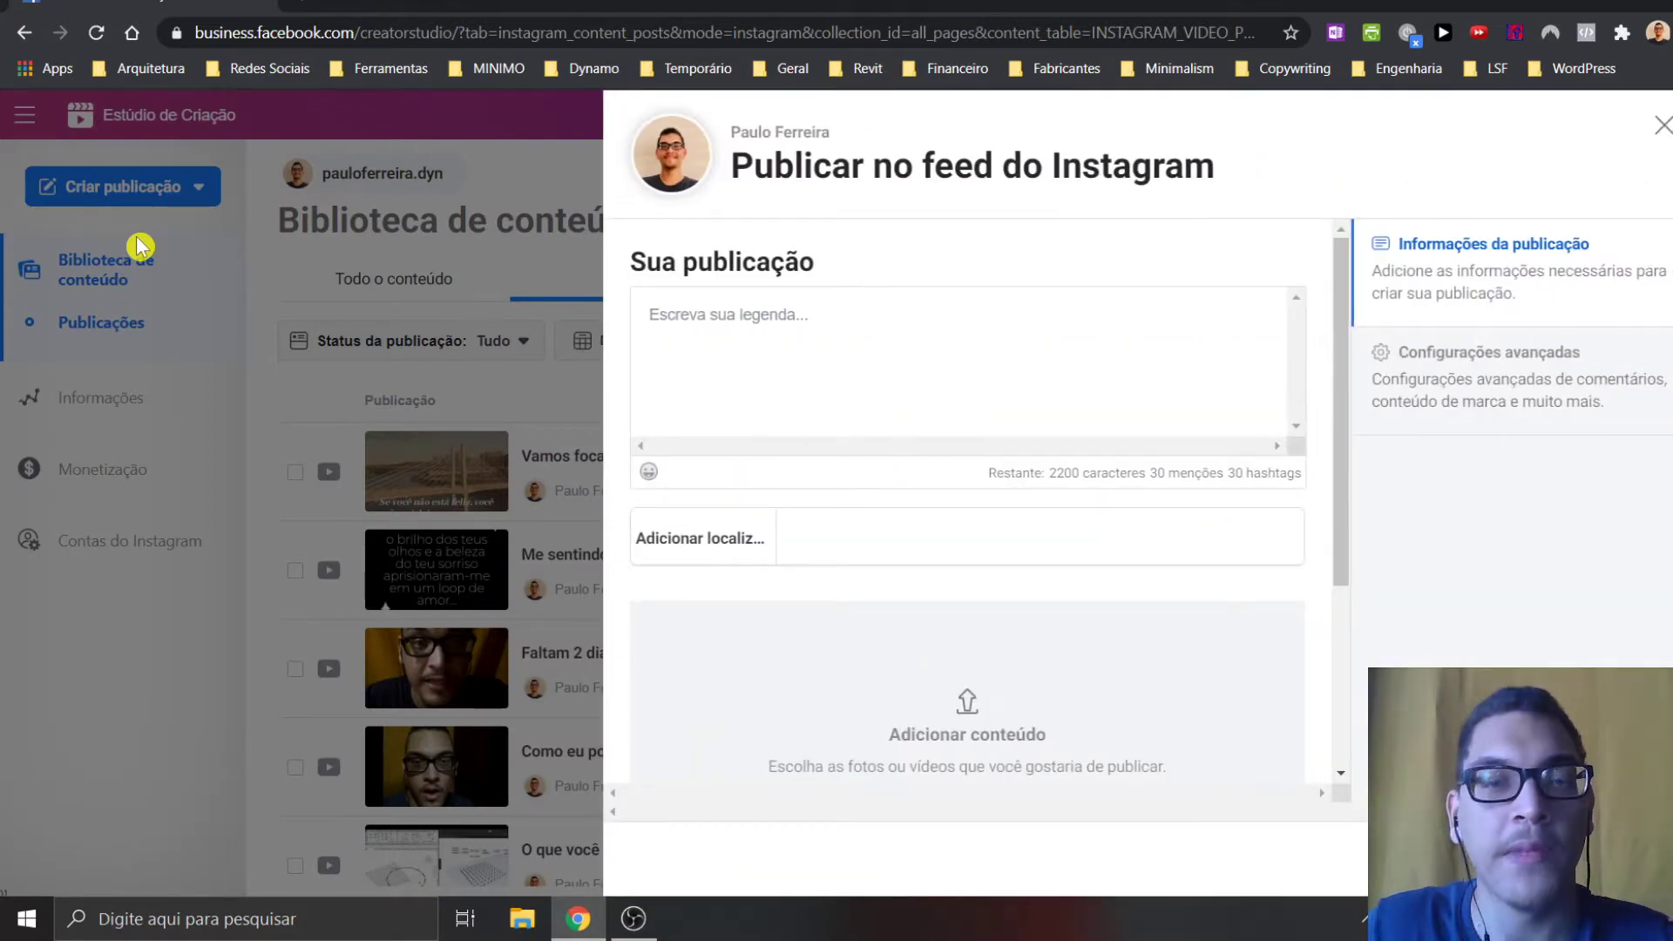
left_click(854, 310)
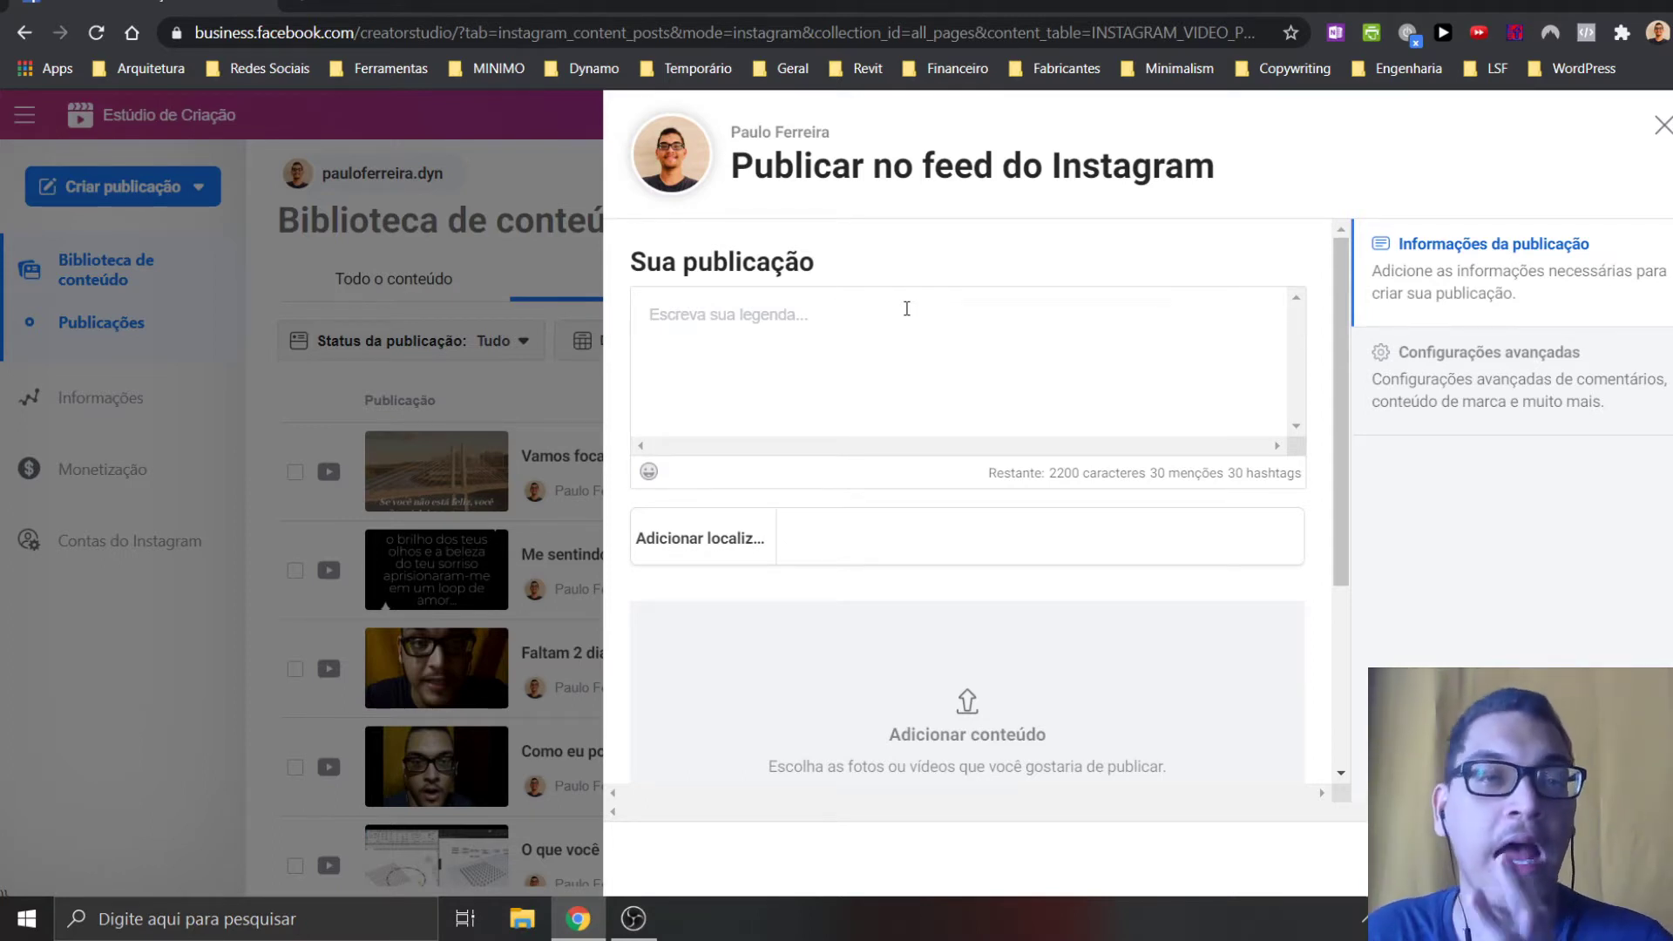
key("Return")
key("BackSpace")
key("BackSpace")
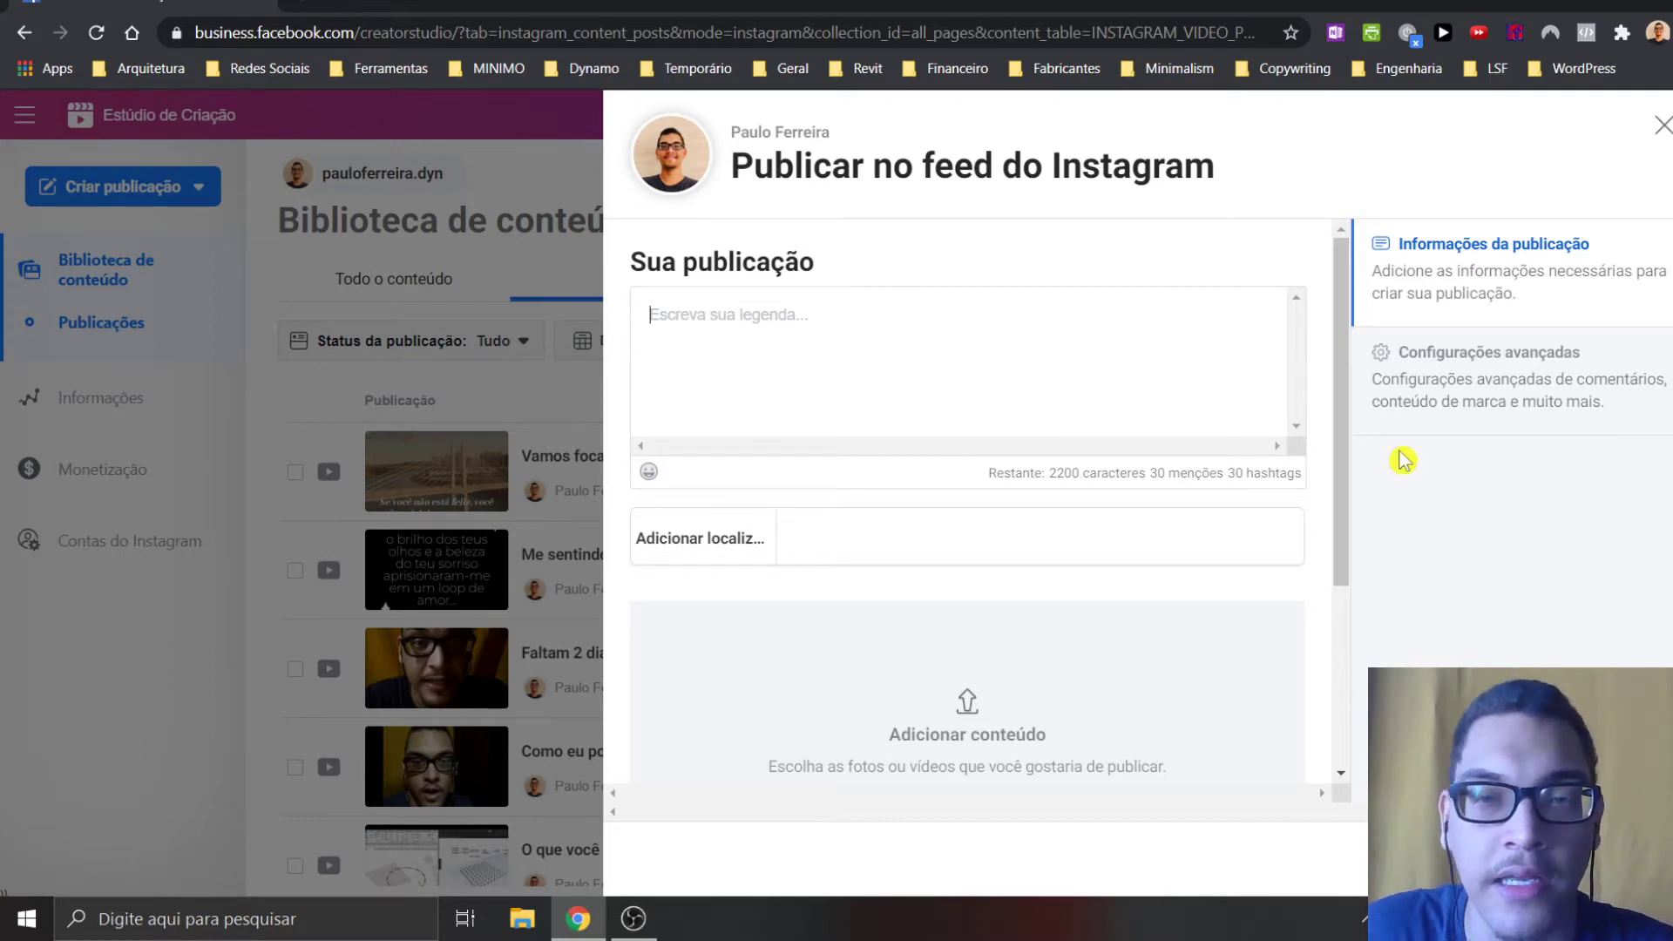
scroll(1081, 432, "down", 3)
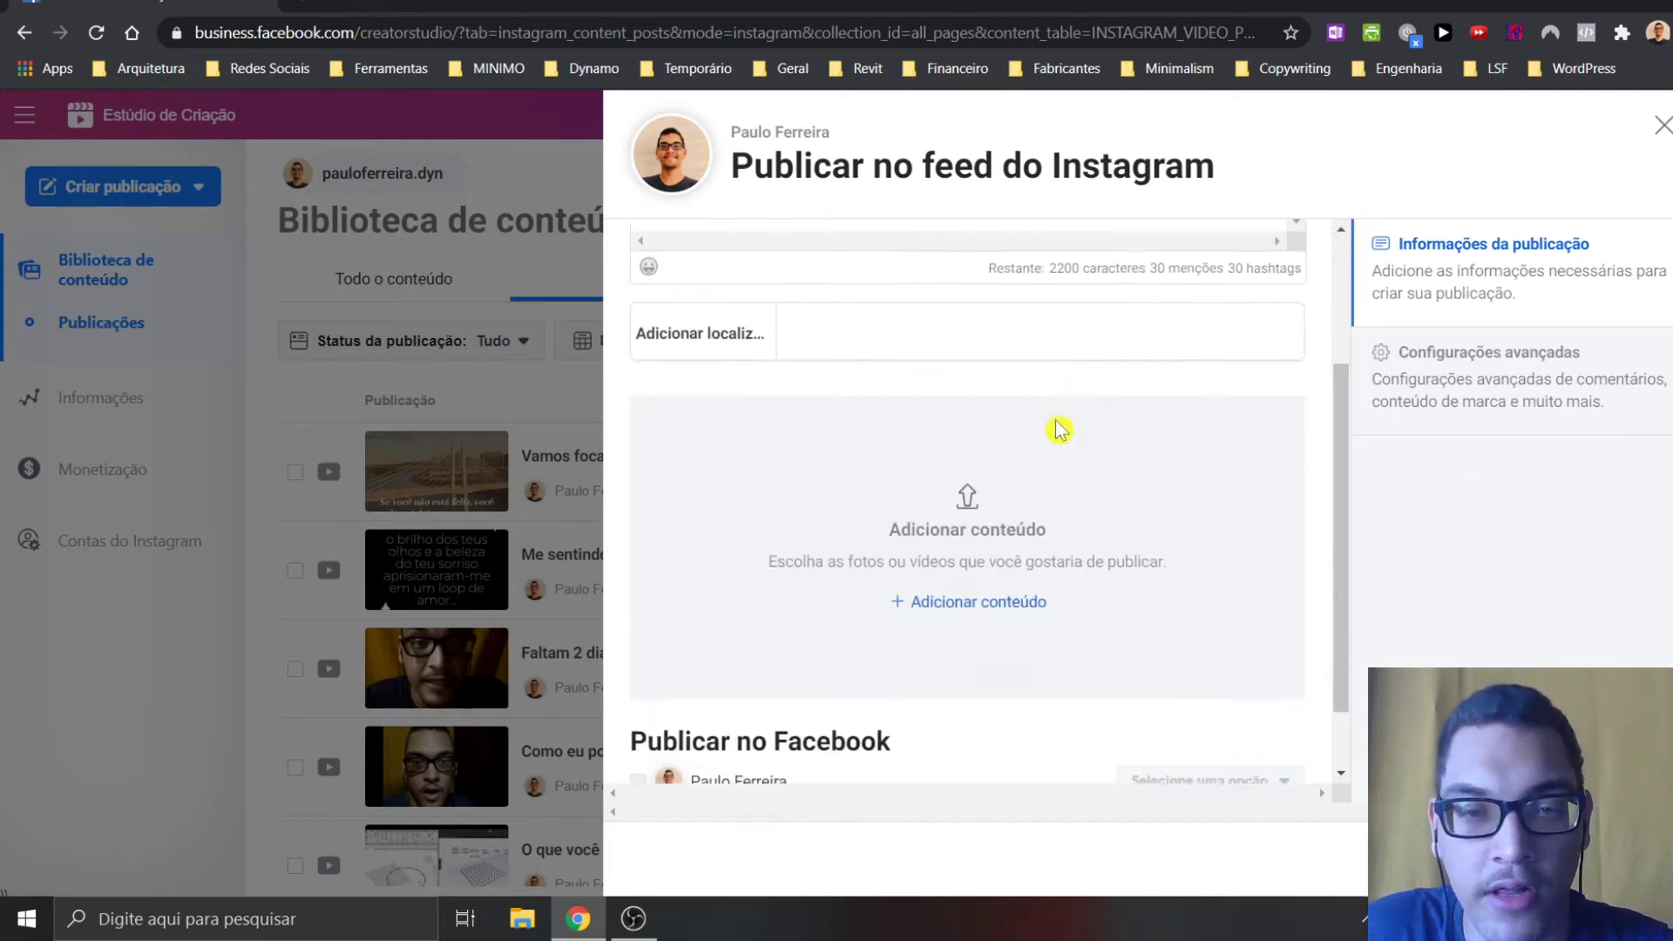
left_click(1000, 588)
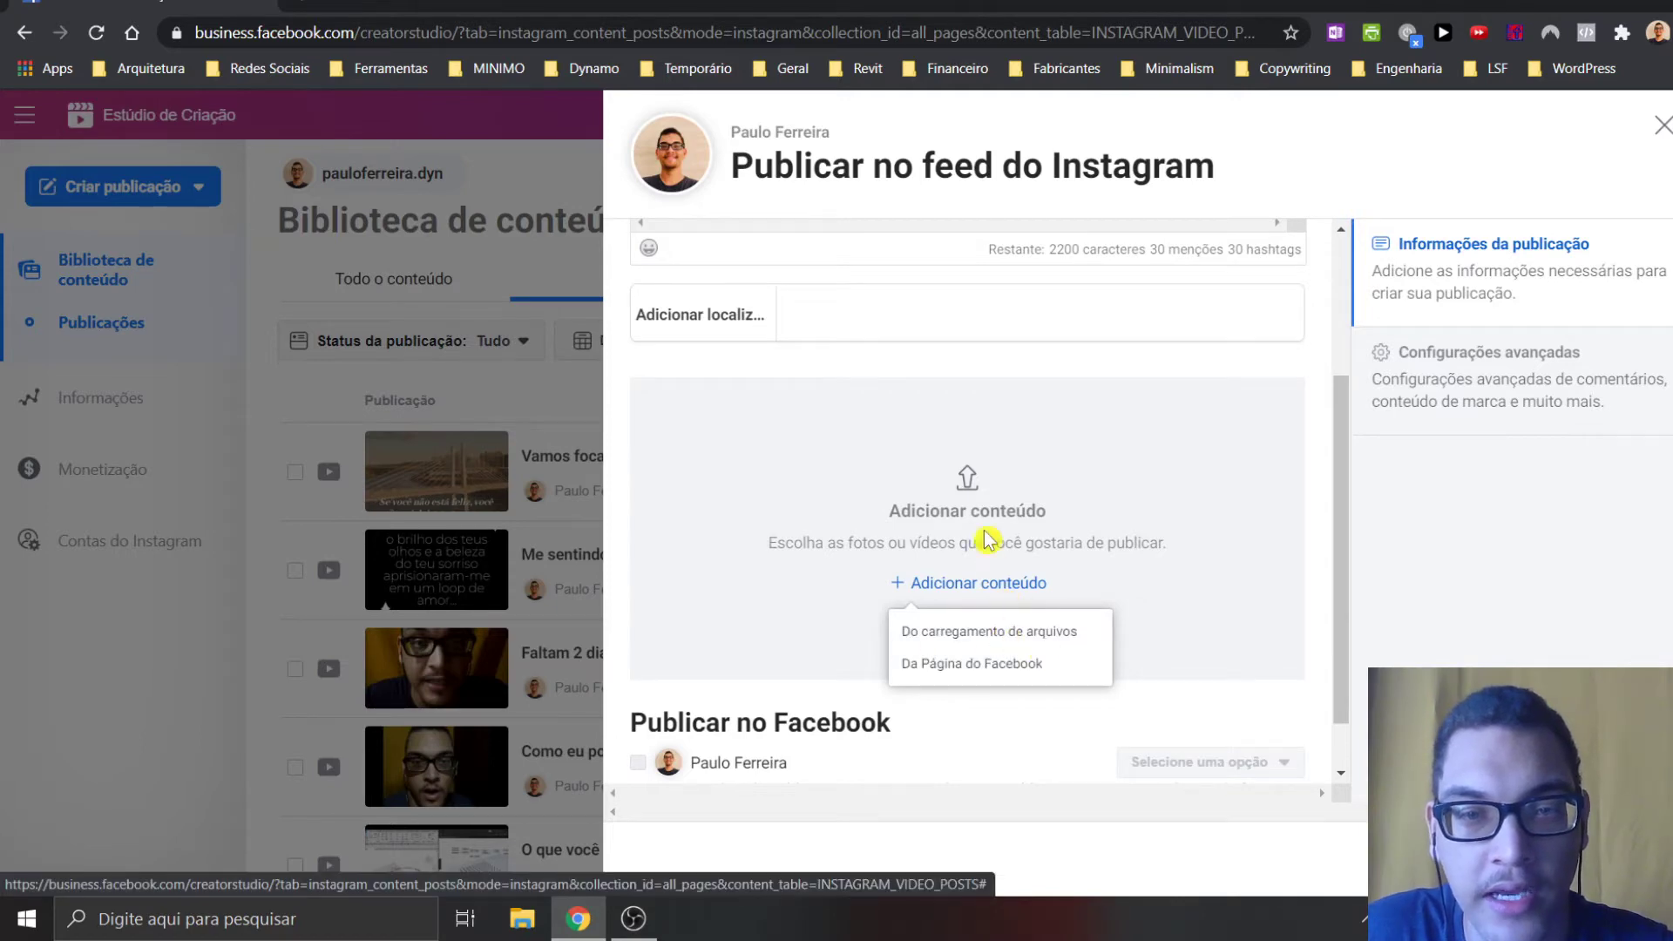
Step: Upload 01.png to 04.png from the desktop DK_001 folder as carousel slides
left_click(1011, 637)
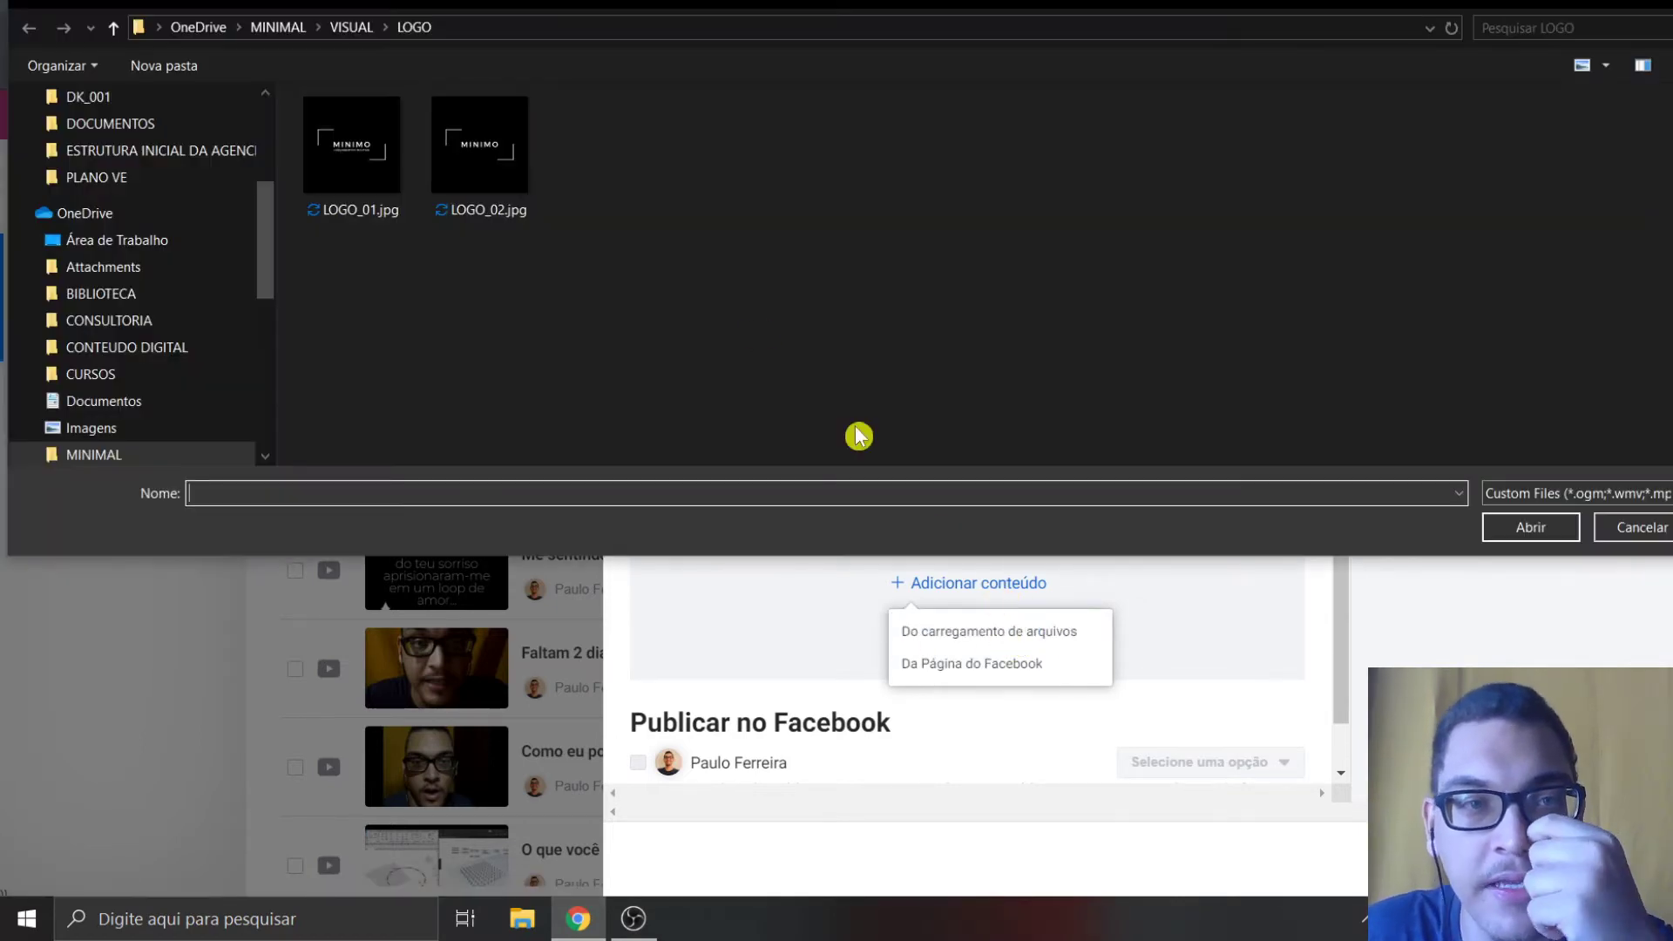
left_click(224, 239)
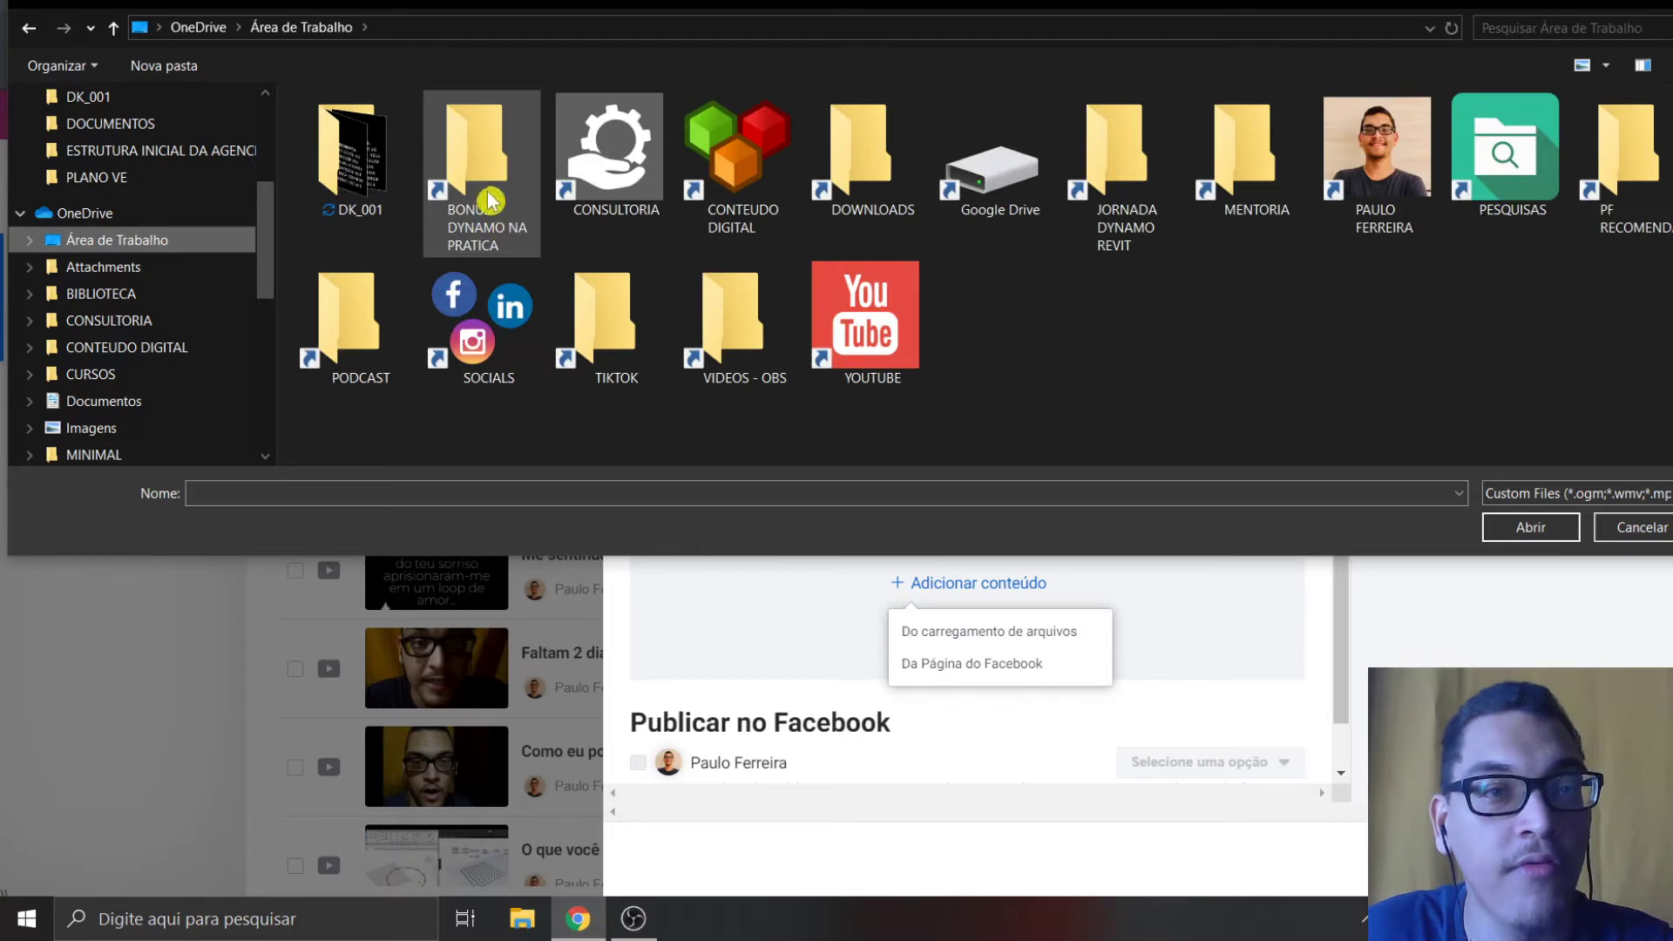
left_click(479, 183)
double_click(366, 153)
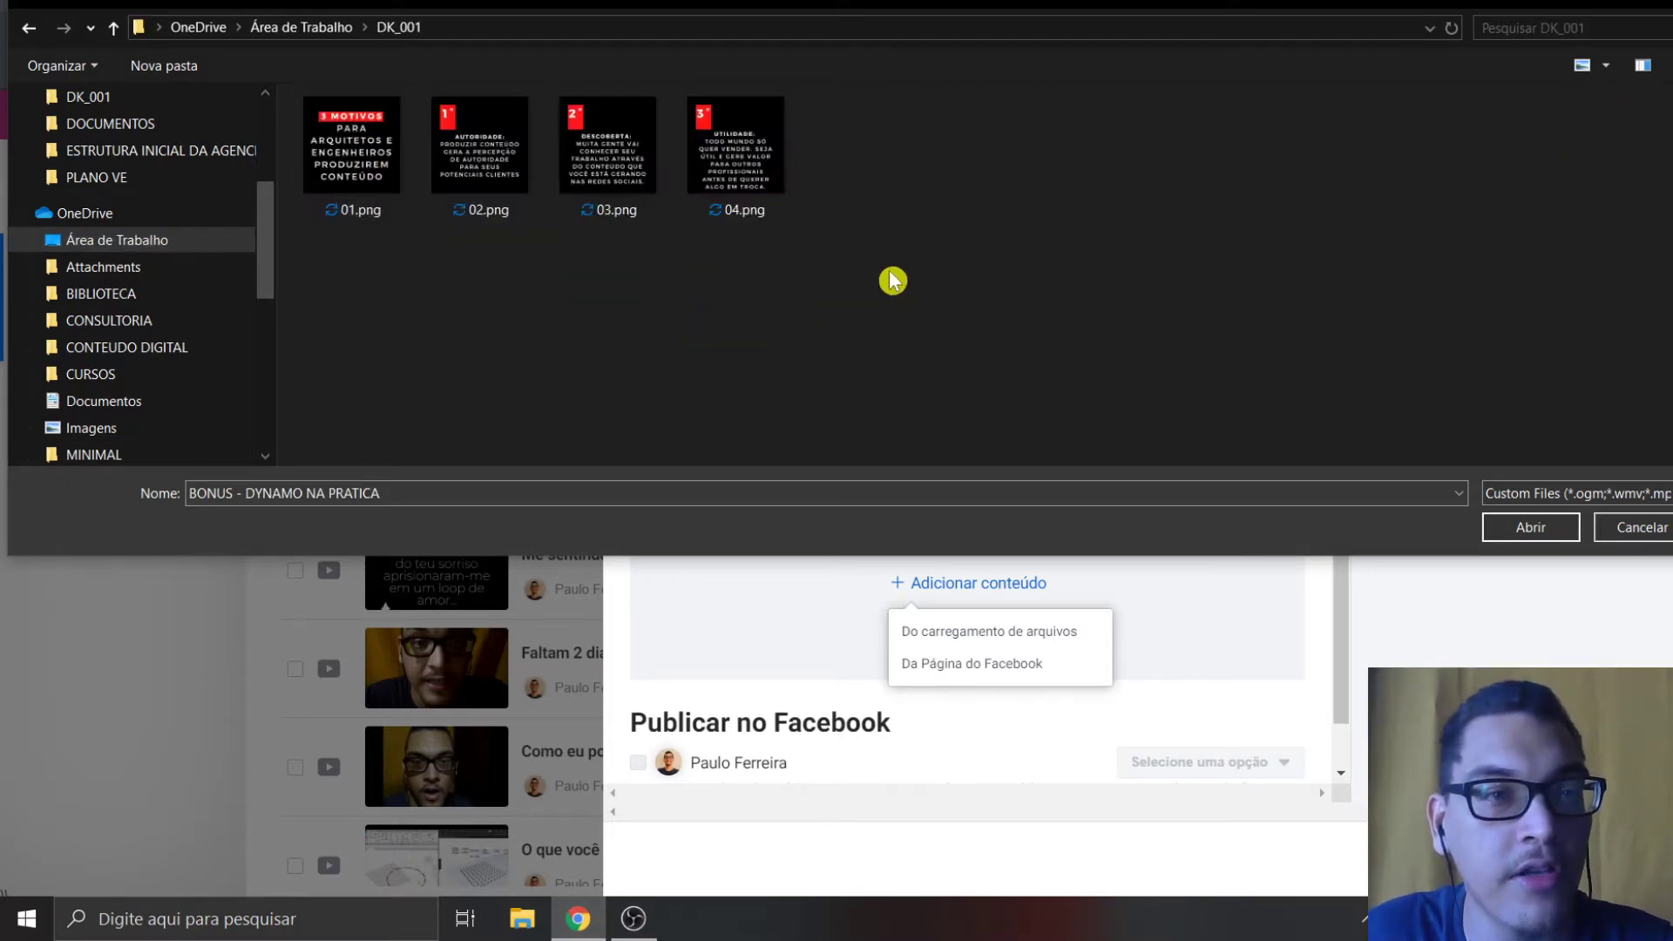
left_click_drag(1003, 300, 353, 130)
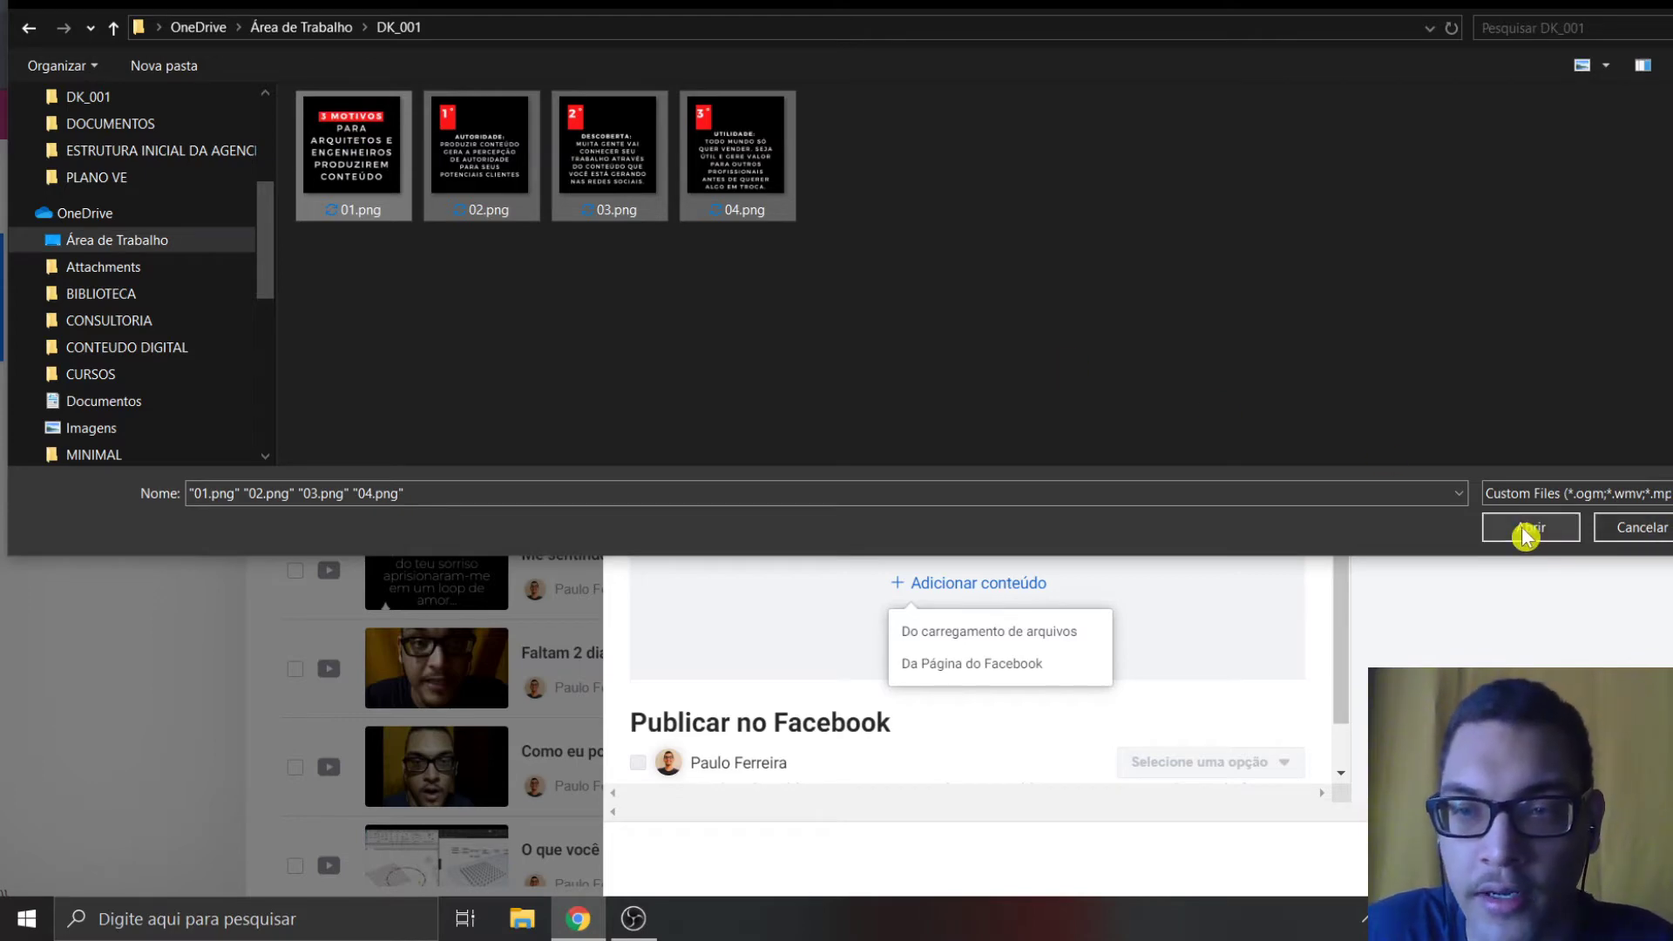
left_click_drag(1070, 336, 213, 116)
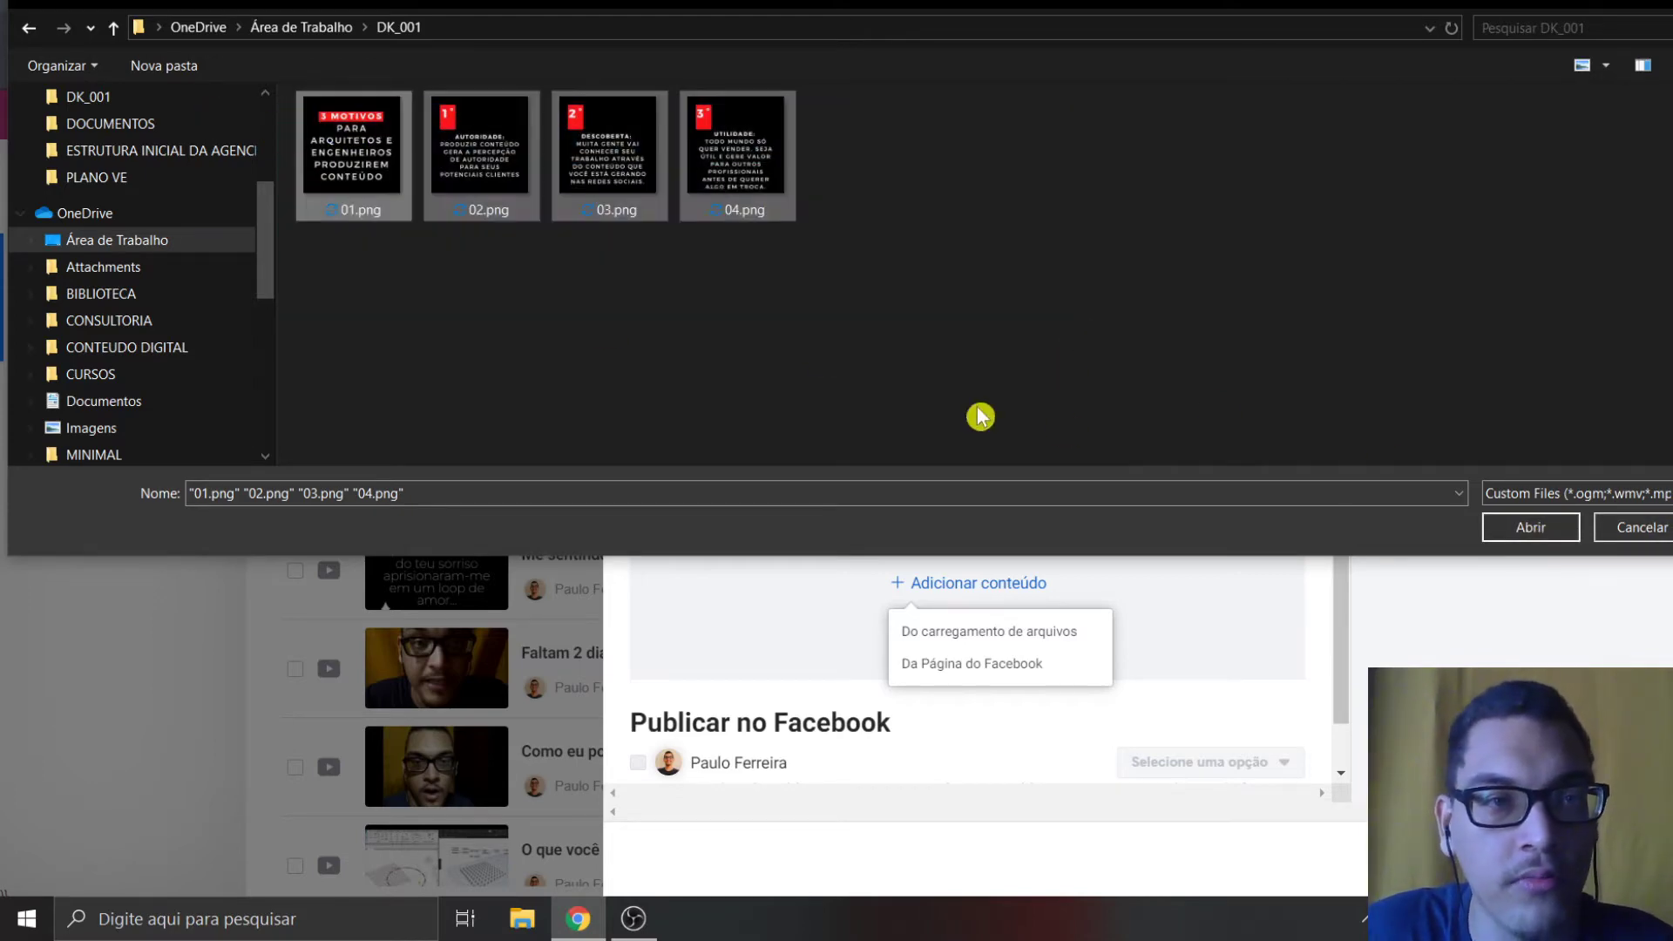
left_click(1517, 529)
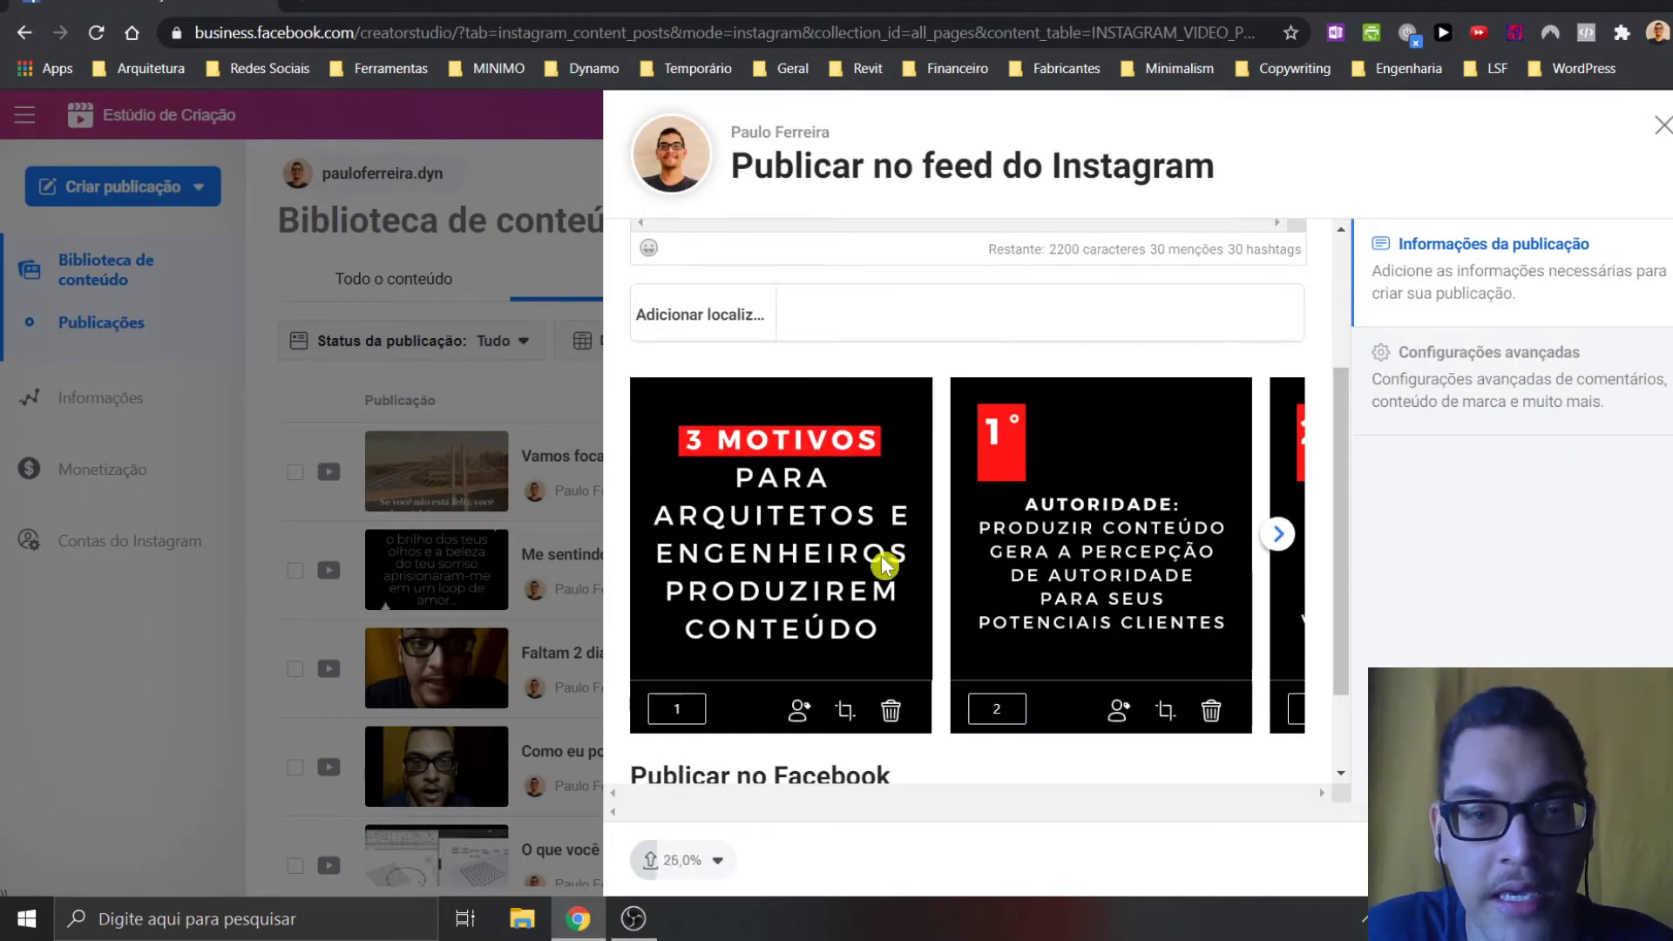
Step: Page through the four uploaded slides, then return to the empty caption box
left_click(1281, 545)
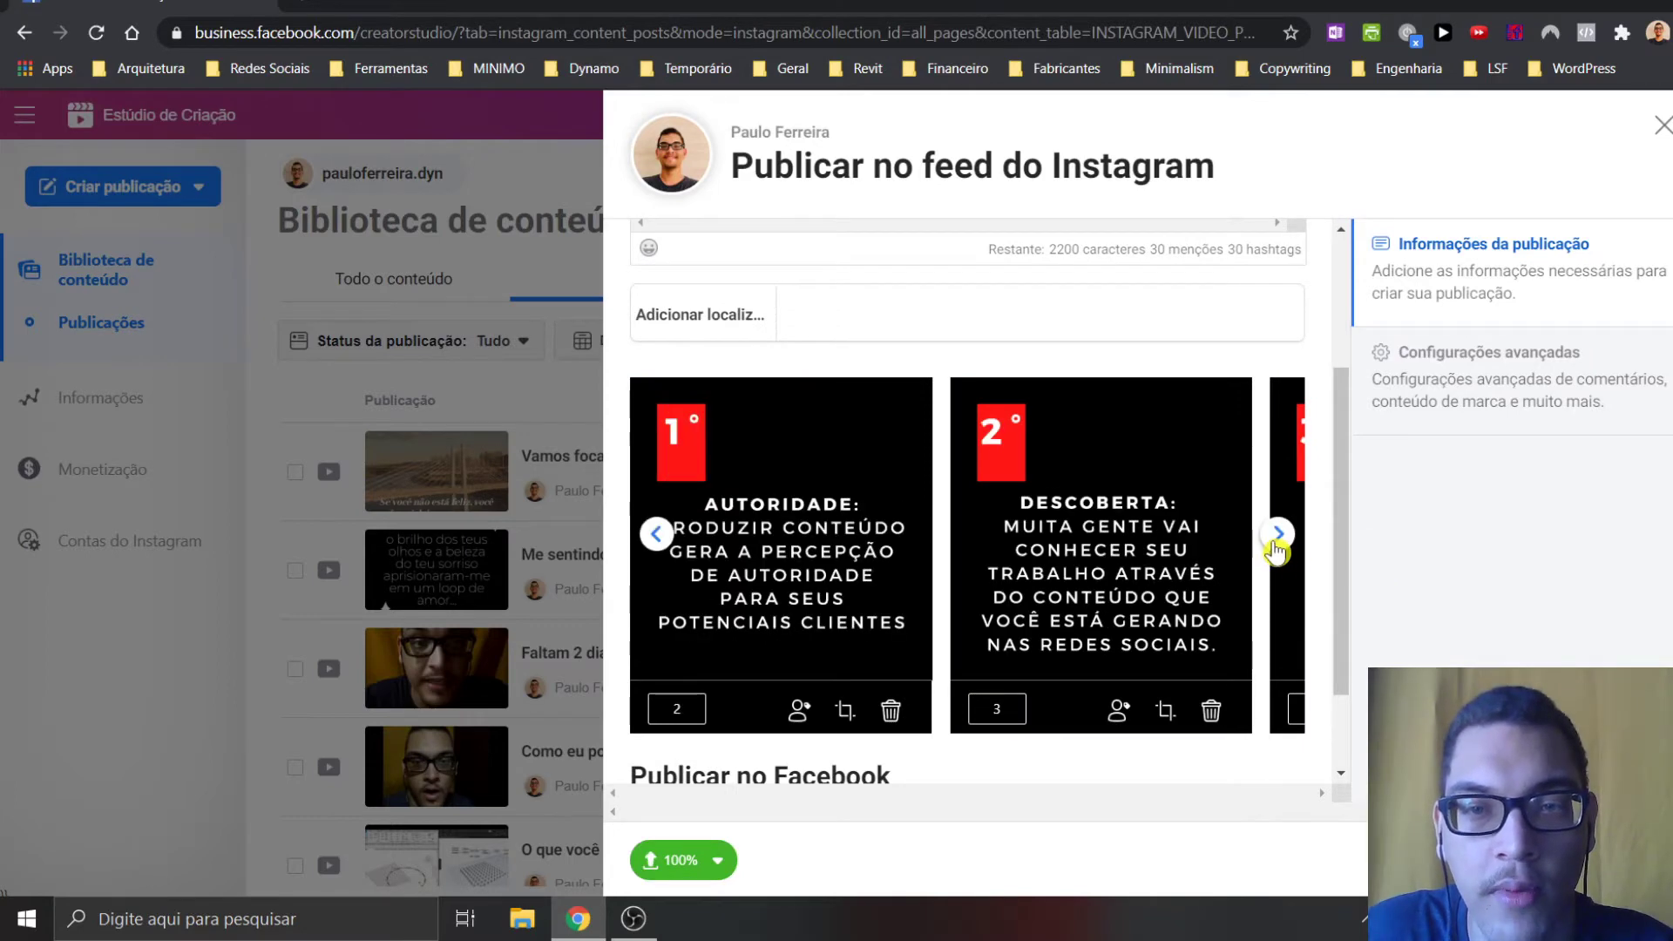
left_click(1281, 545)
left_click(658, 539)
left_click(658, 539)
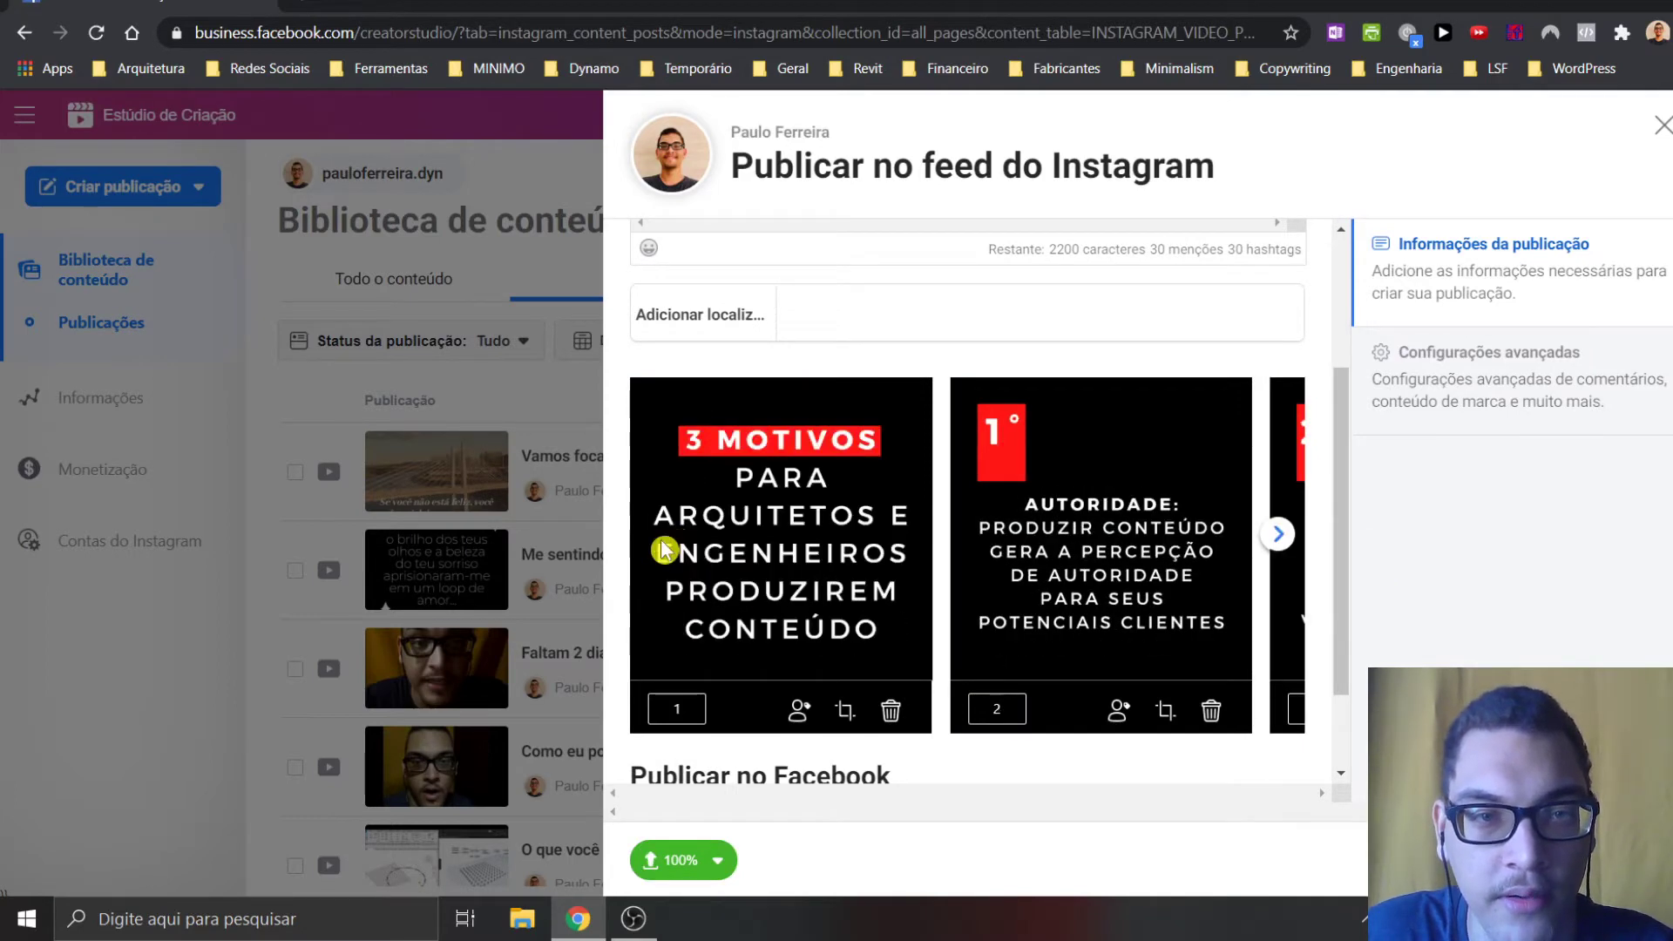
scroll(737, 436, "up", 2)
scroll(741, 424, "up", 1)
left_click(766, 351)
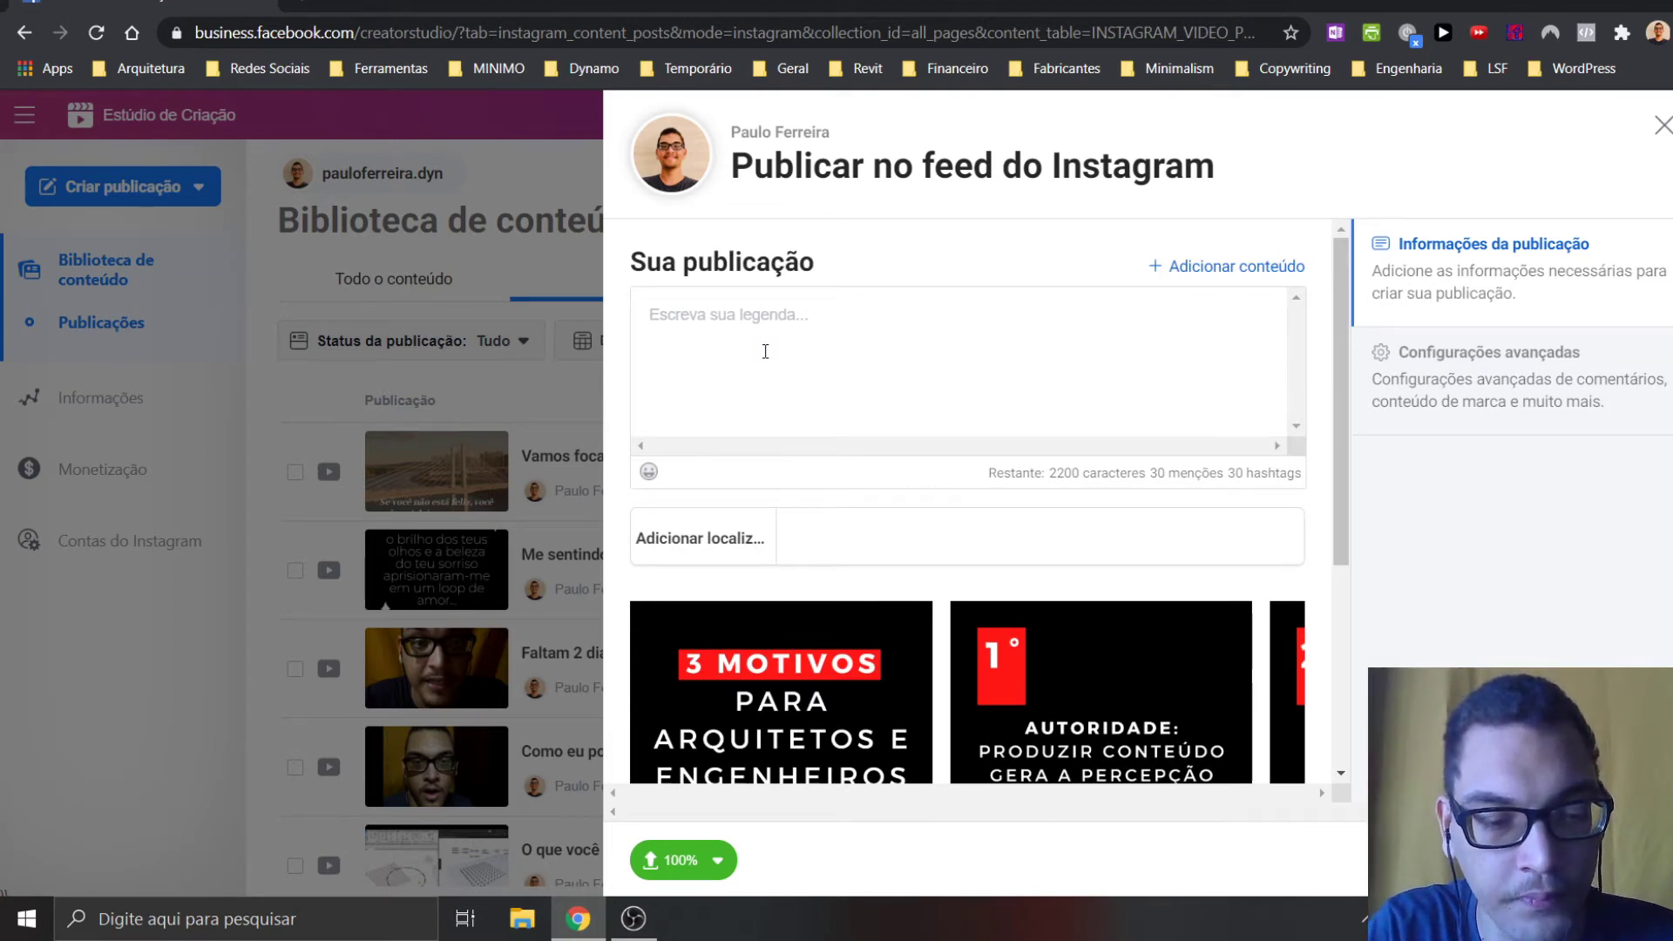
Step: Type the first caption paragraph beginning 'Se você não está' and correct the misspelled 'você'
type("Se voc~e não está produzin")
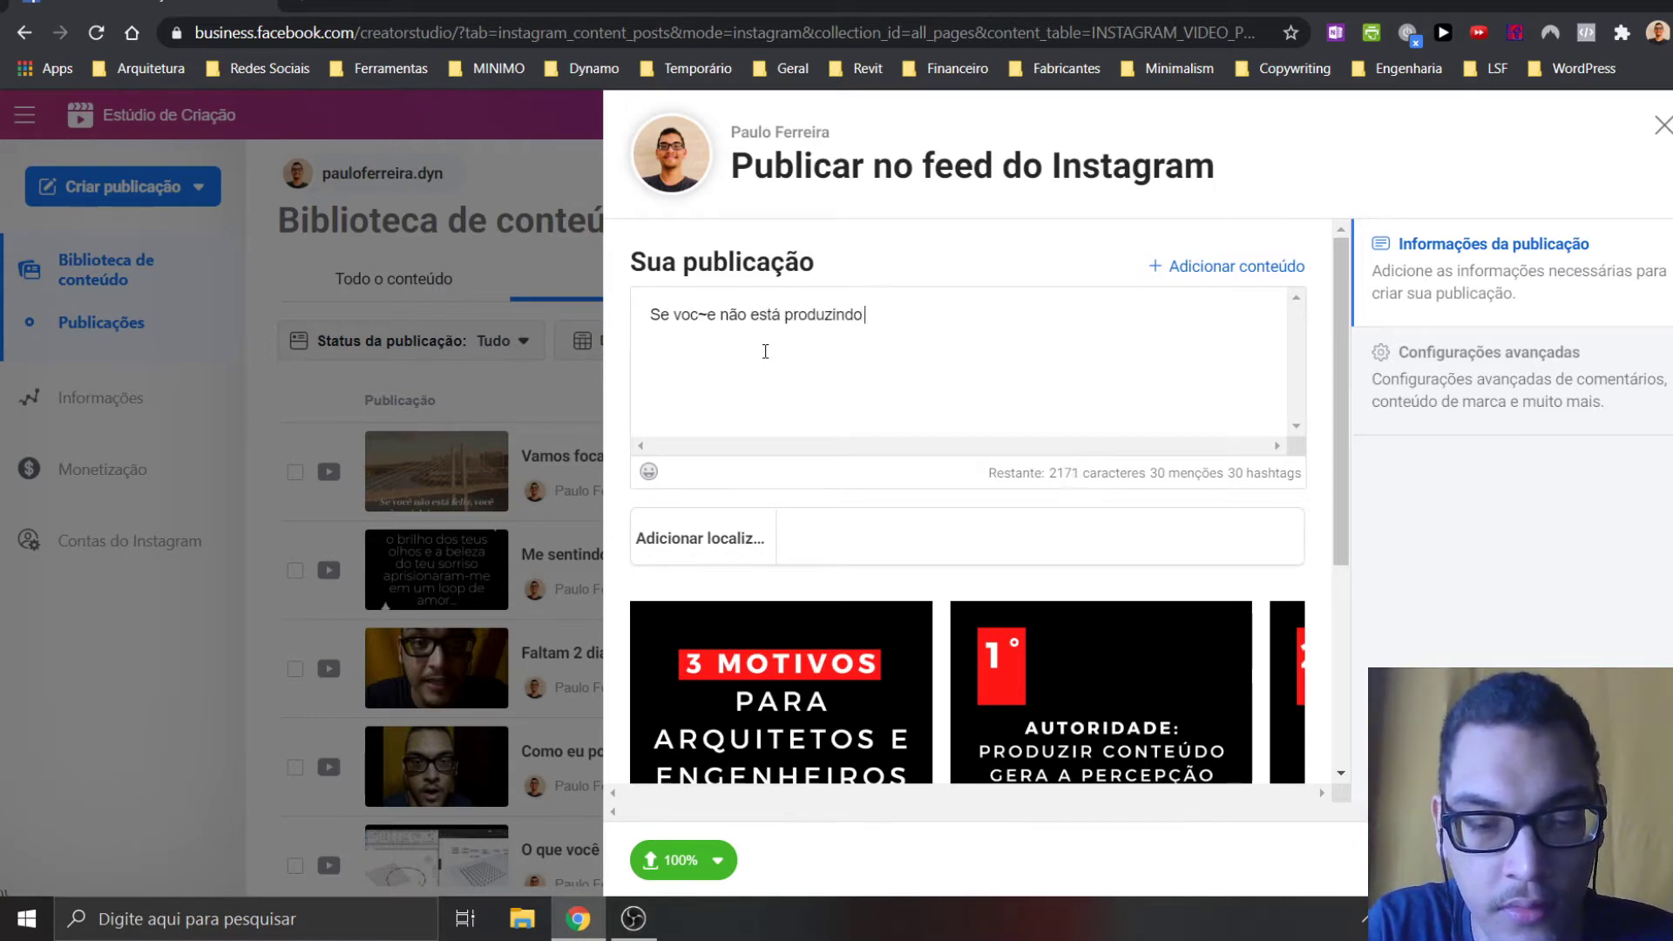
type("do,")
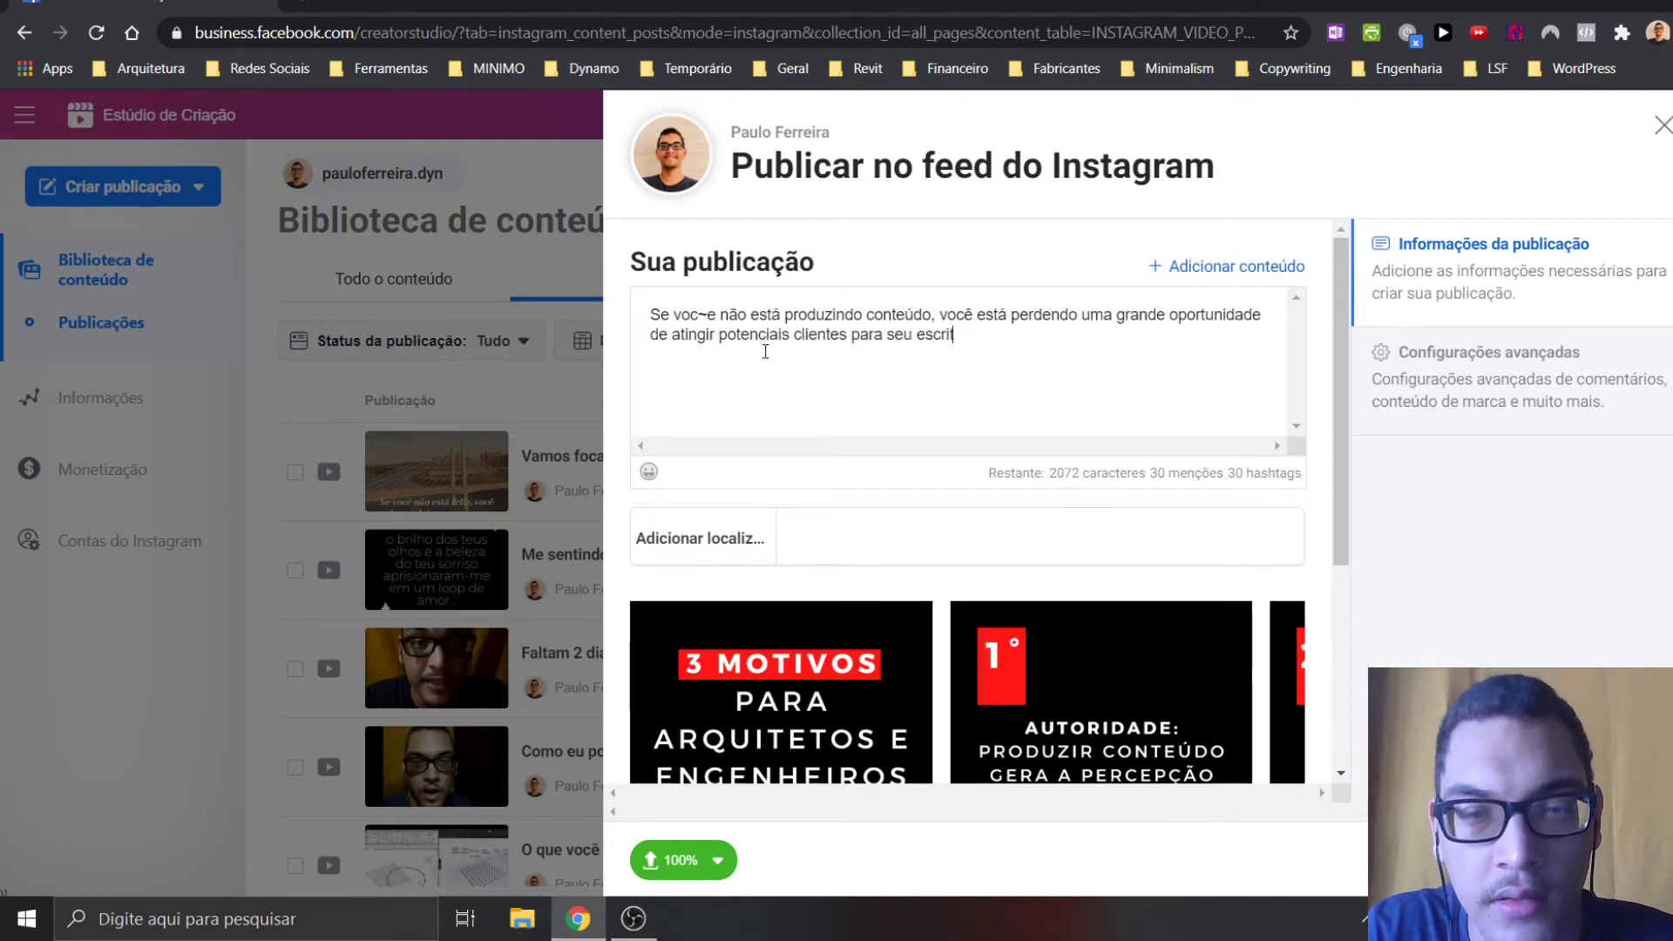
type("arquitetura e ")
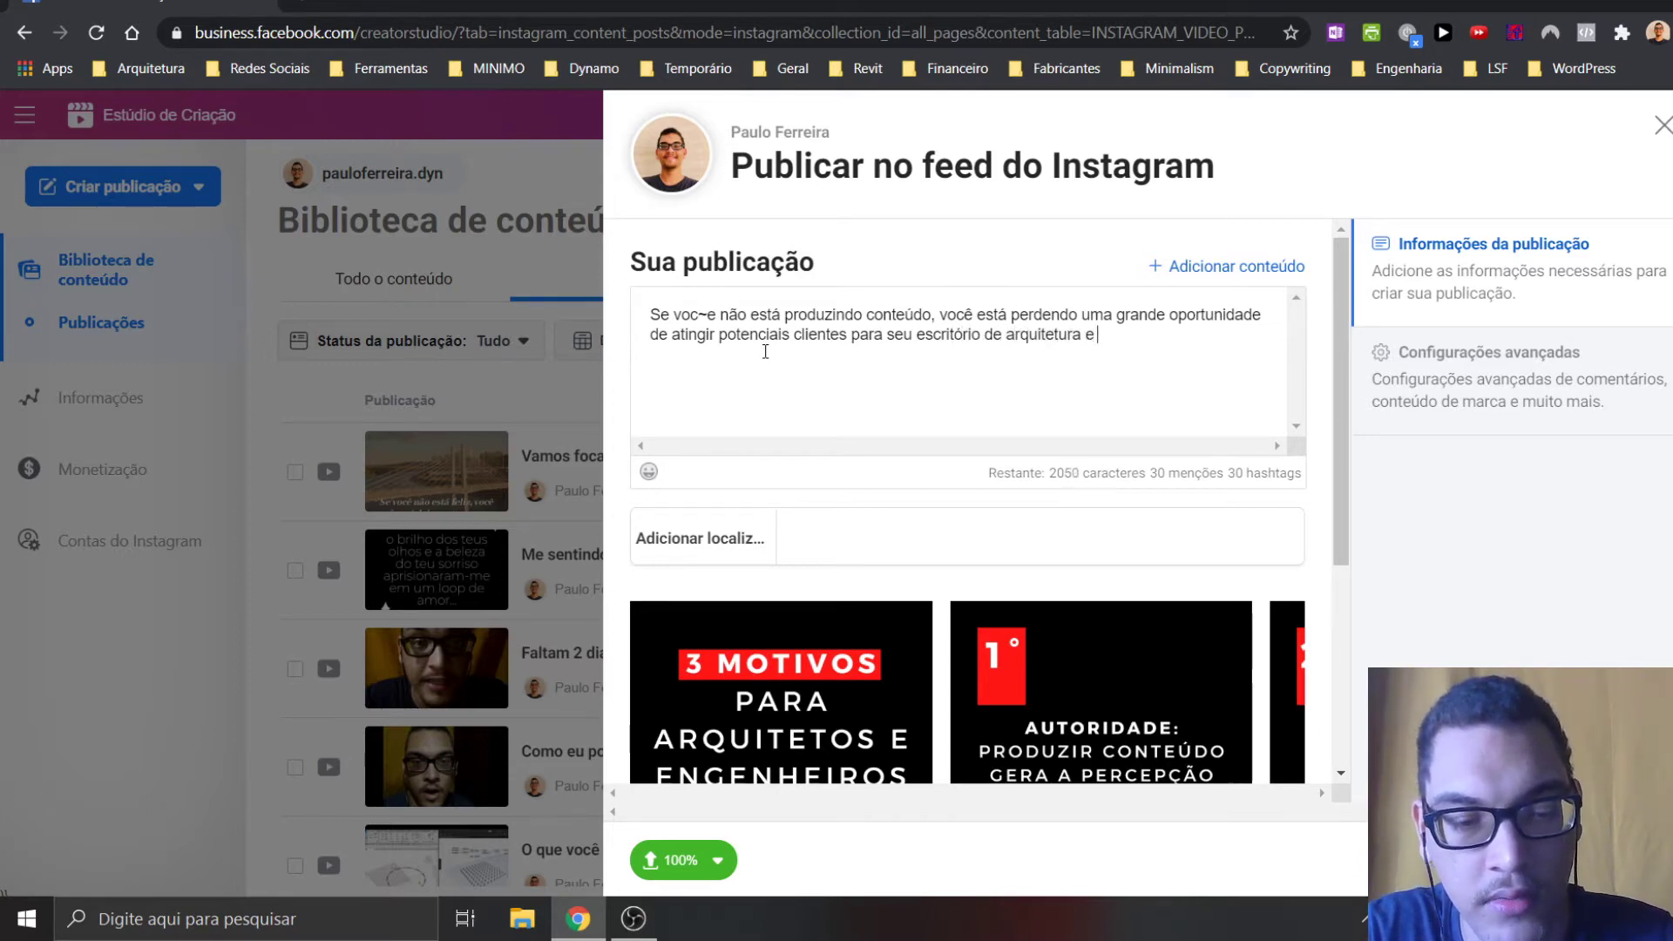
type("engenharia.")
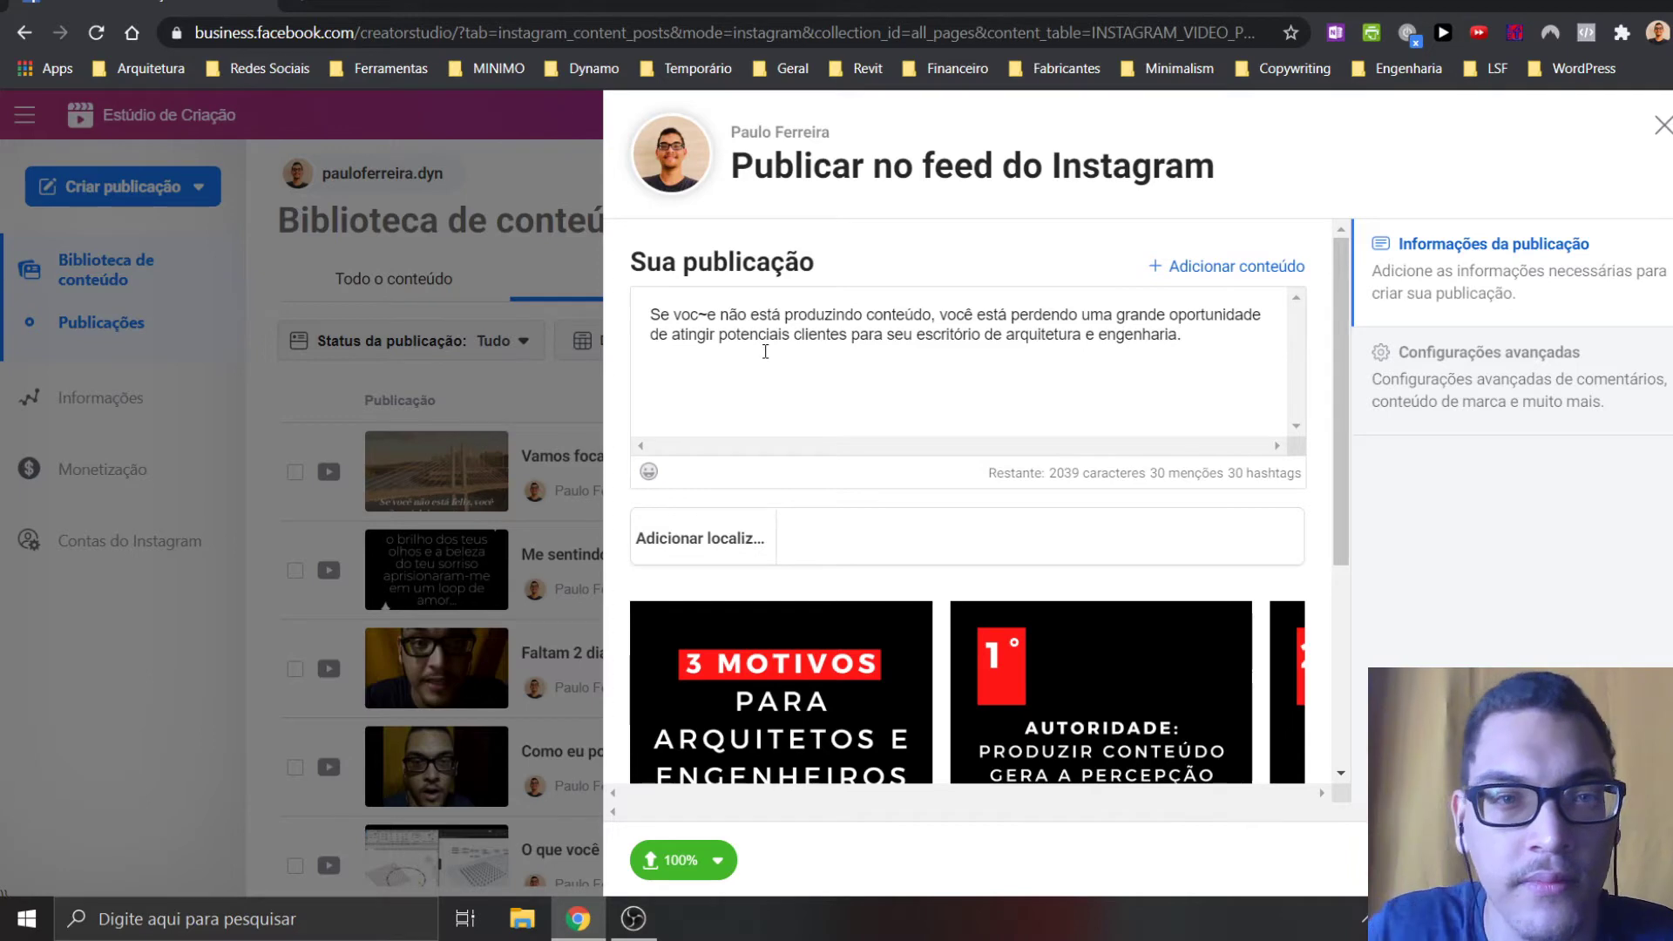
left_click(716, 315)
key("BackSpace")
key("BackSpace")
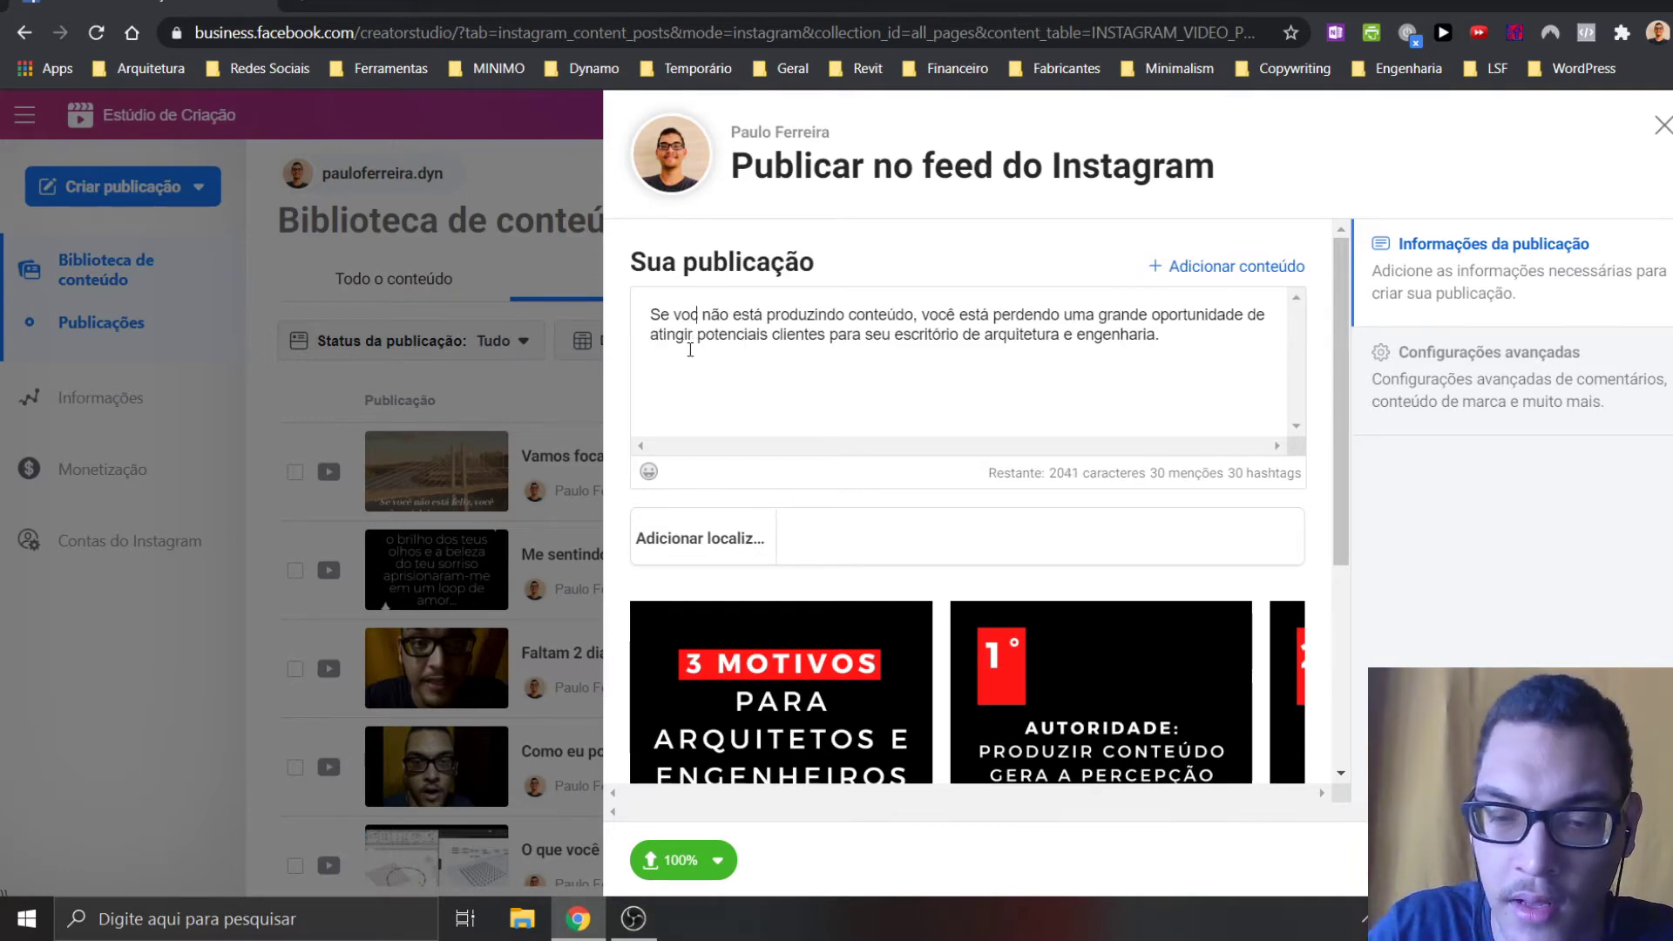
type("ê")
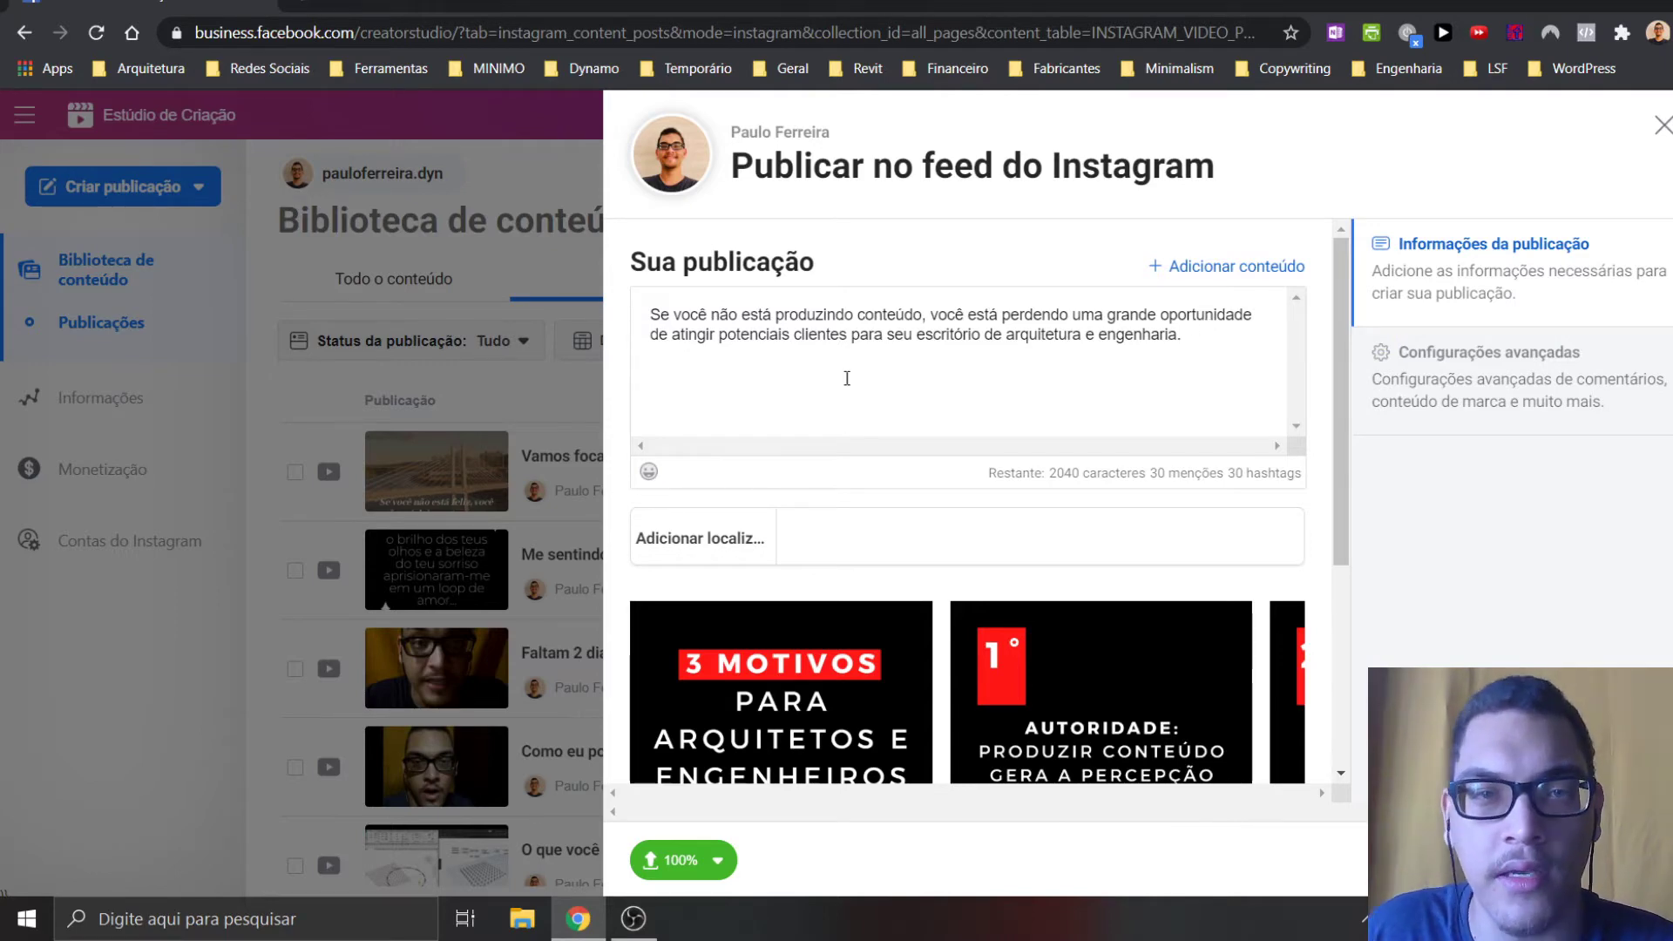
scroll(690, 455, "down", 3)
scroll(729, 490, "down", 1)
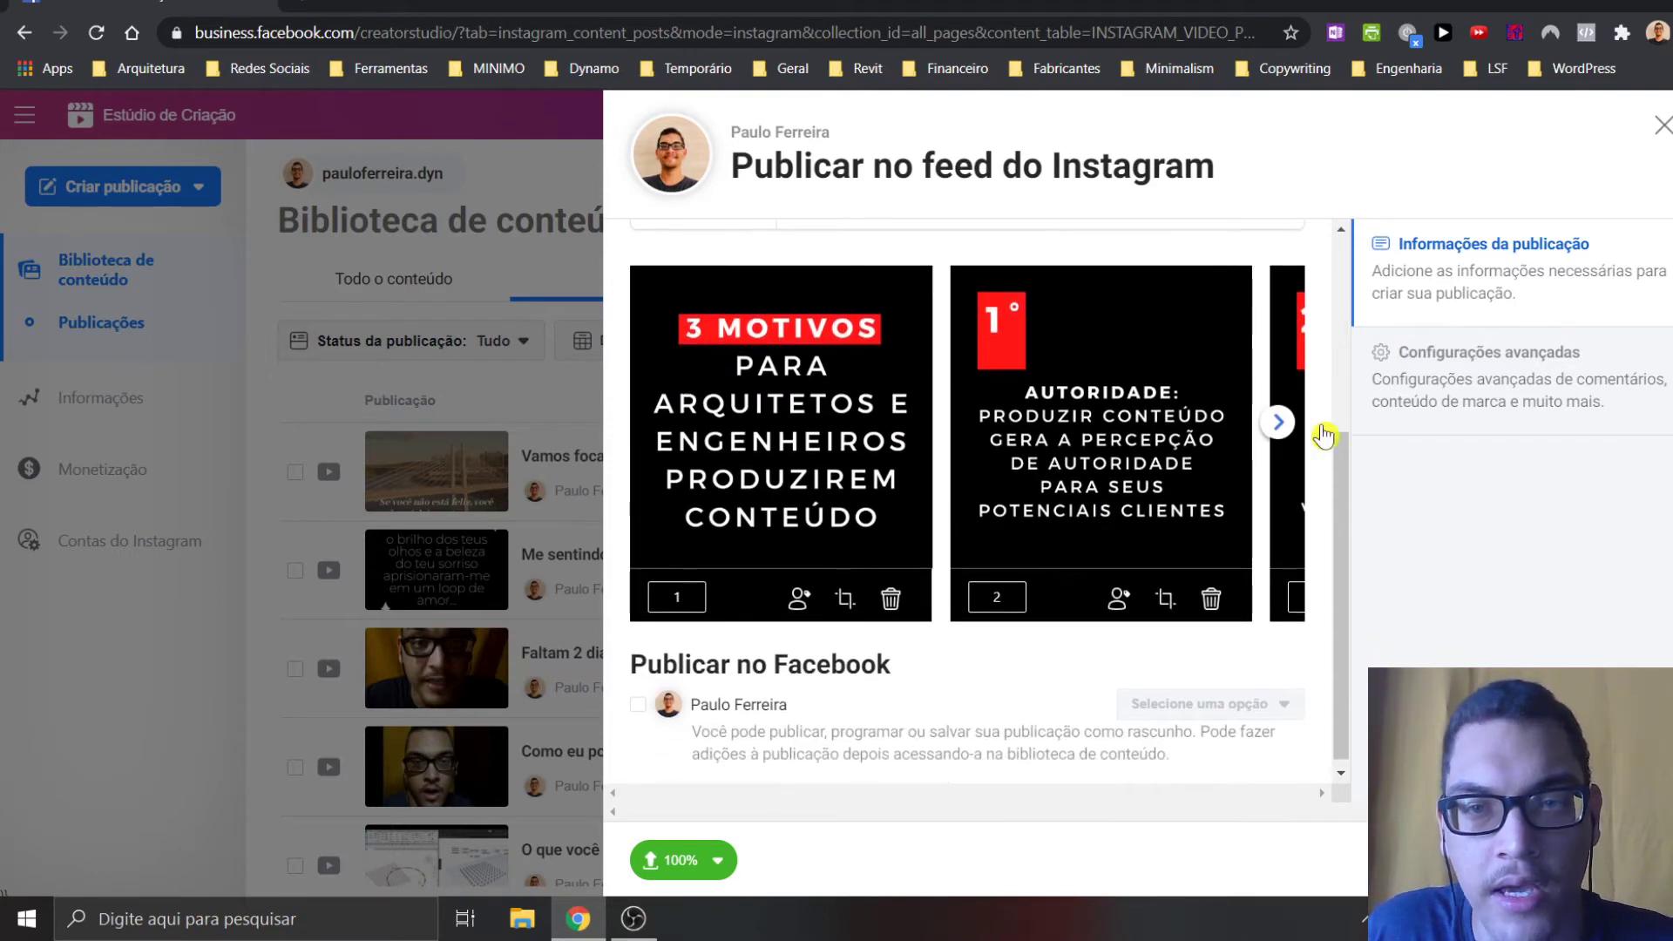
scroll(1038, 428, "down", 1)
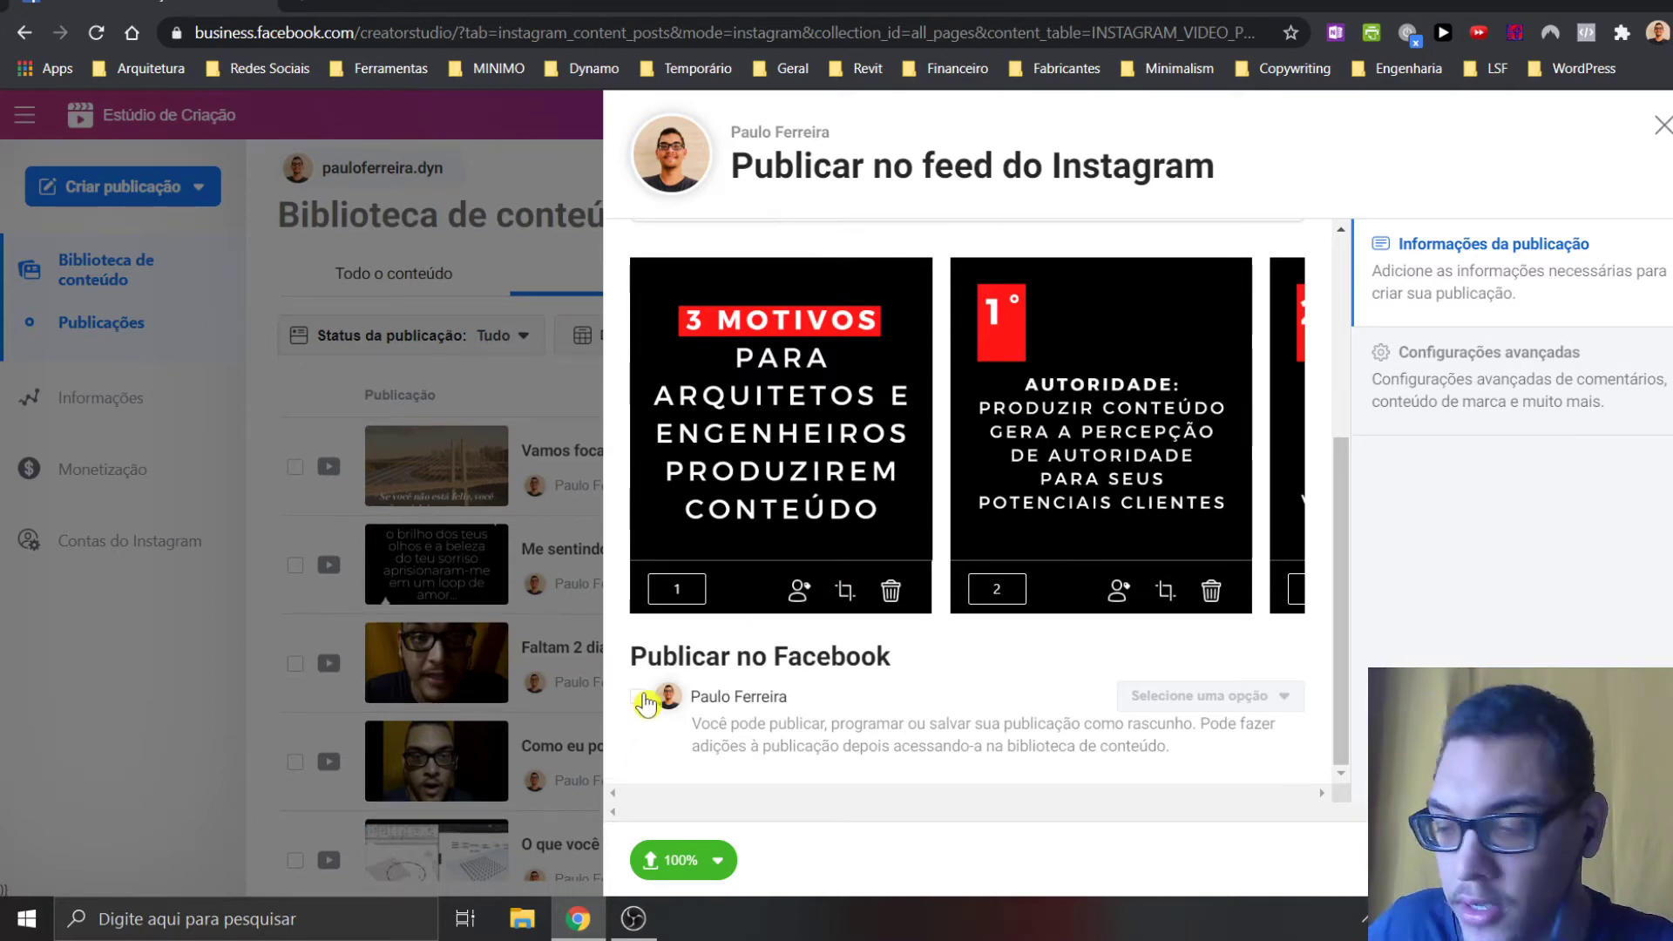
left_click(641, 706)
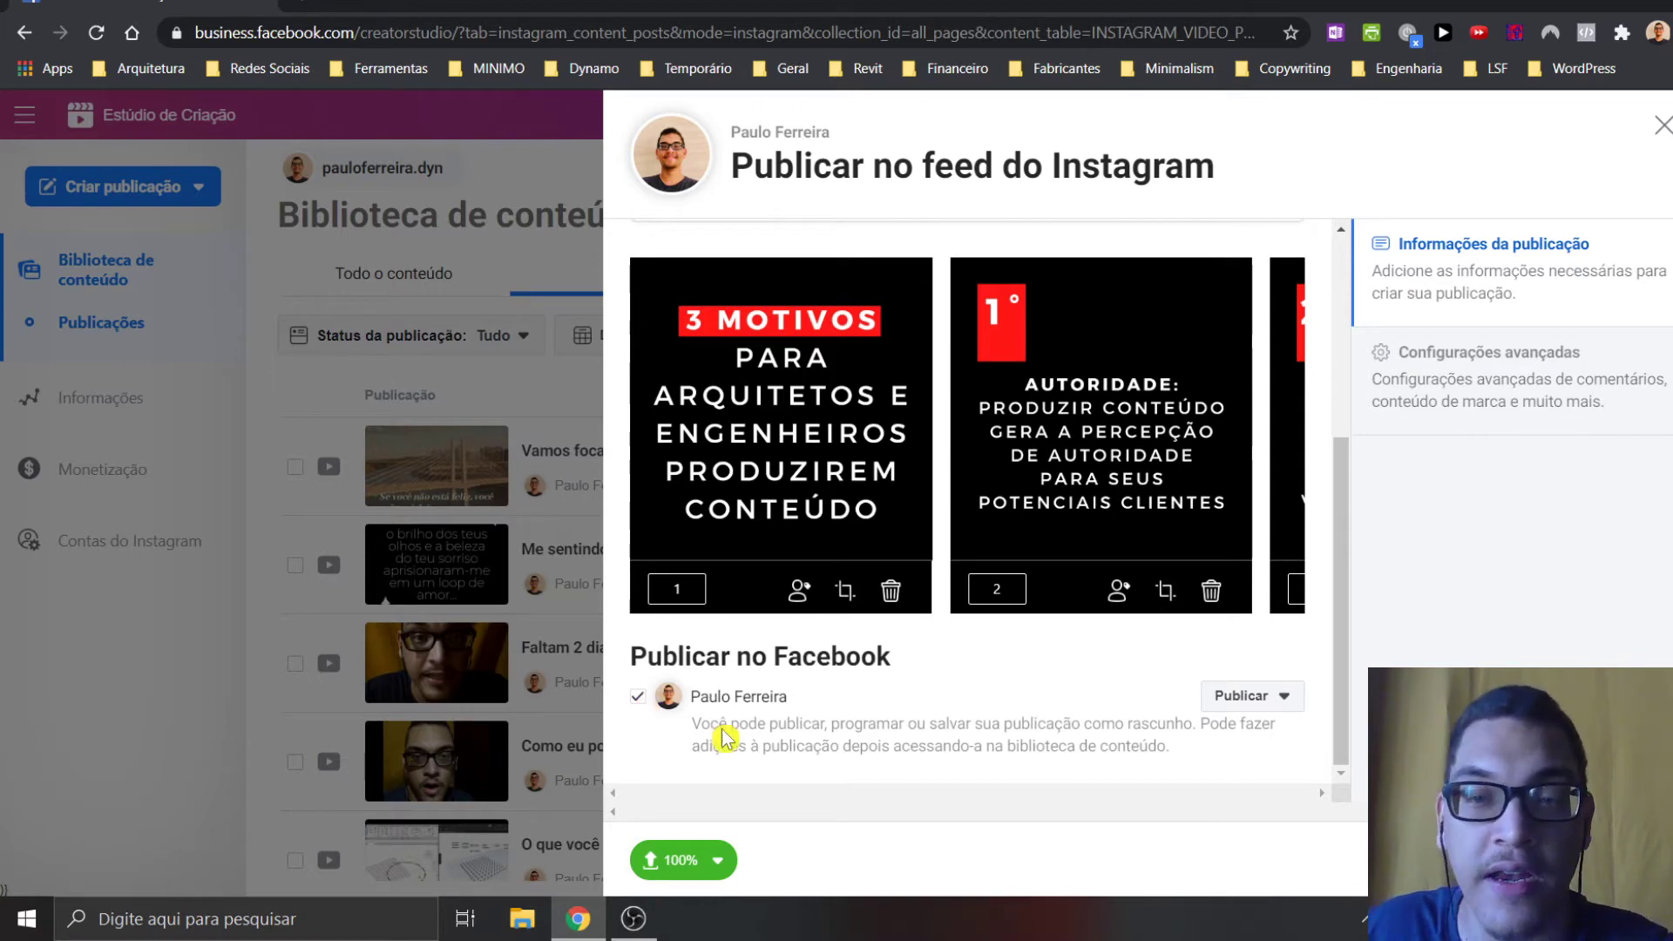
left_click(1274, 699)
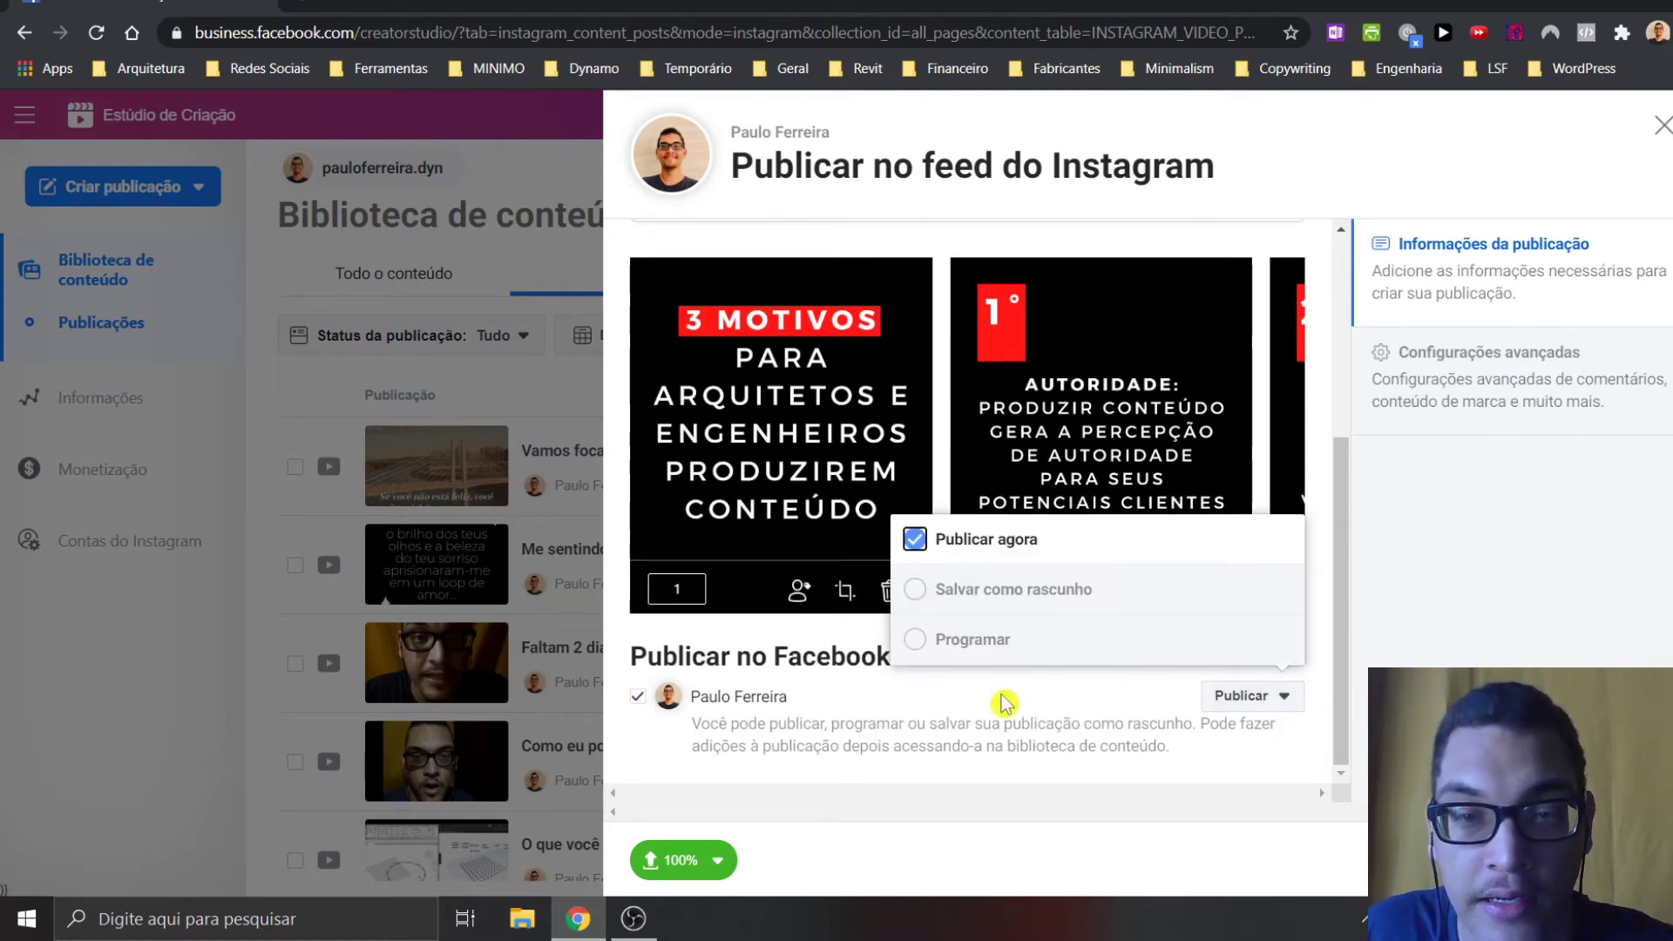
left_click(1291, 706)
left_click(1284, 698)
left_click(971, 647)
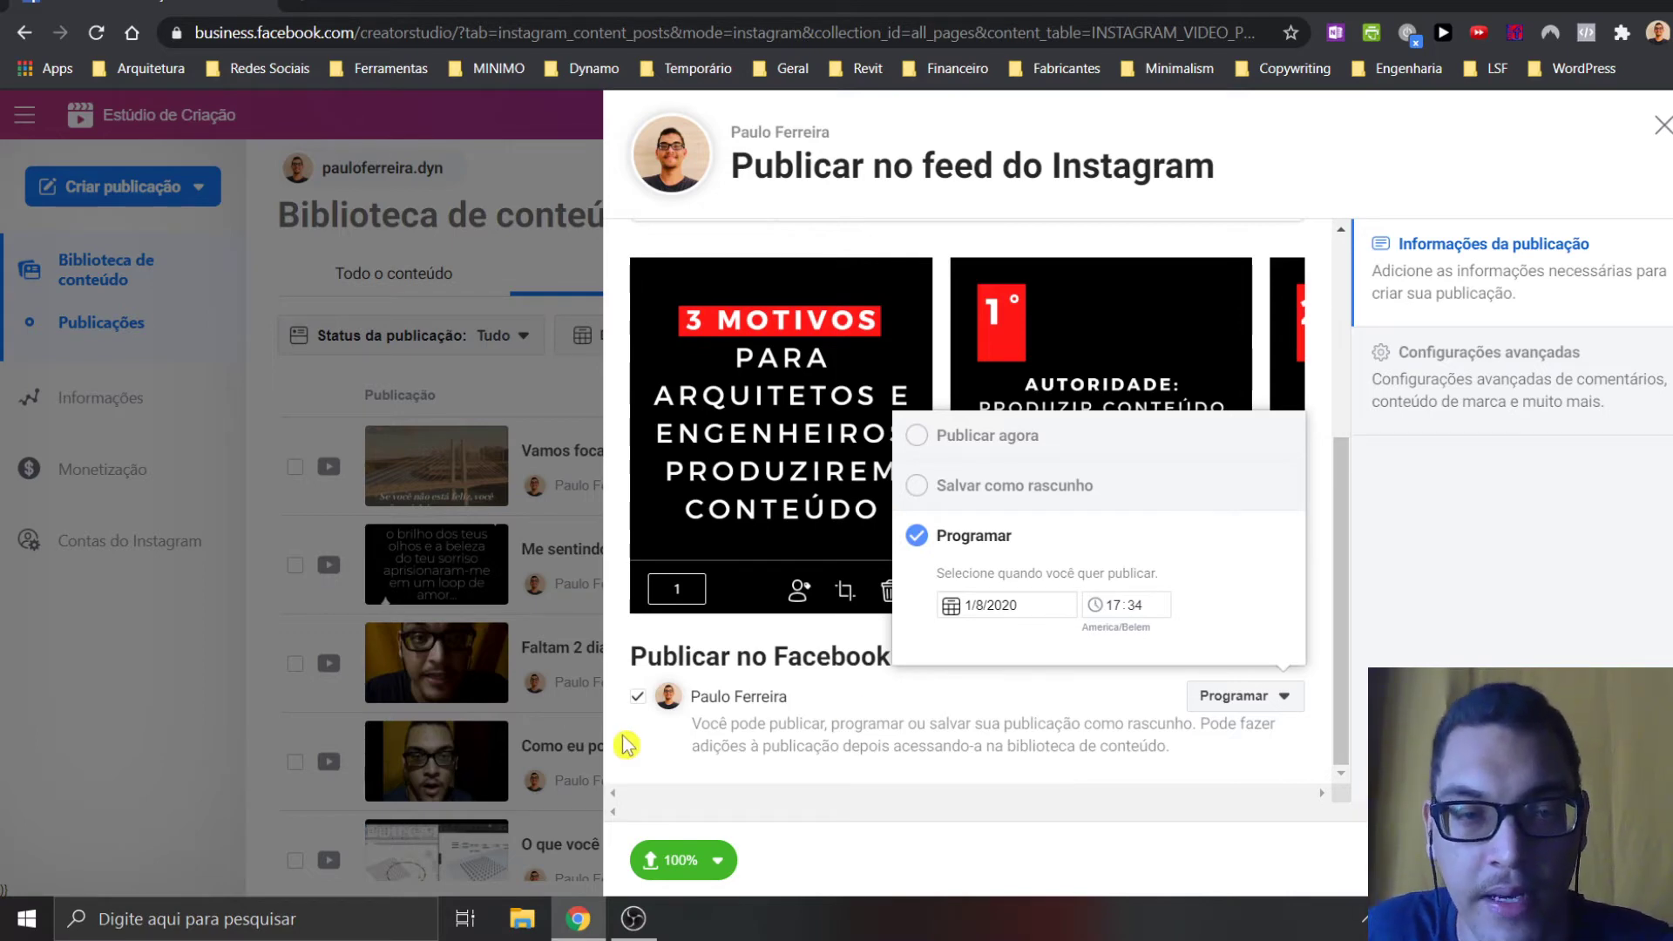
left_click(637, 696)
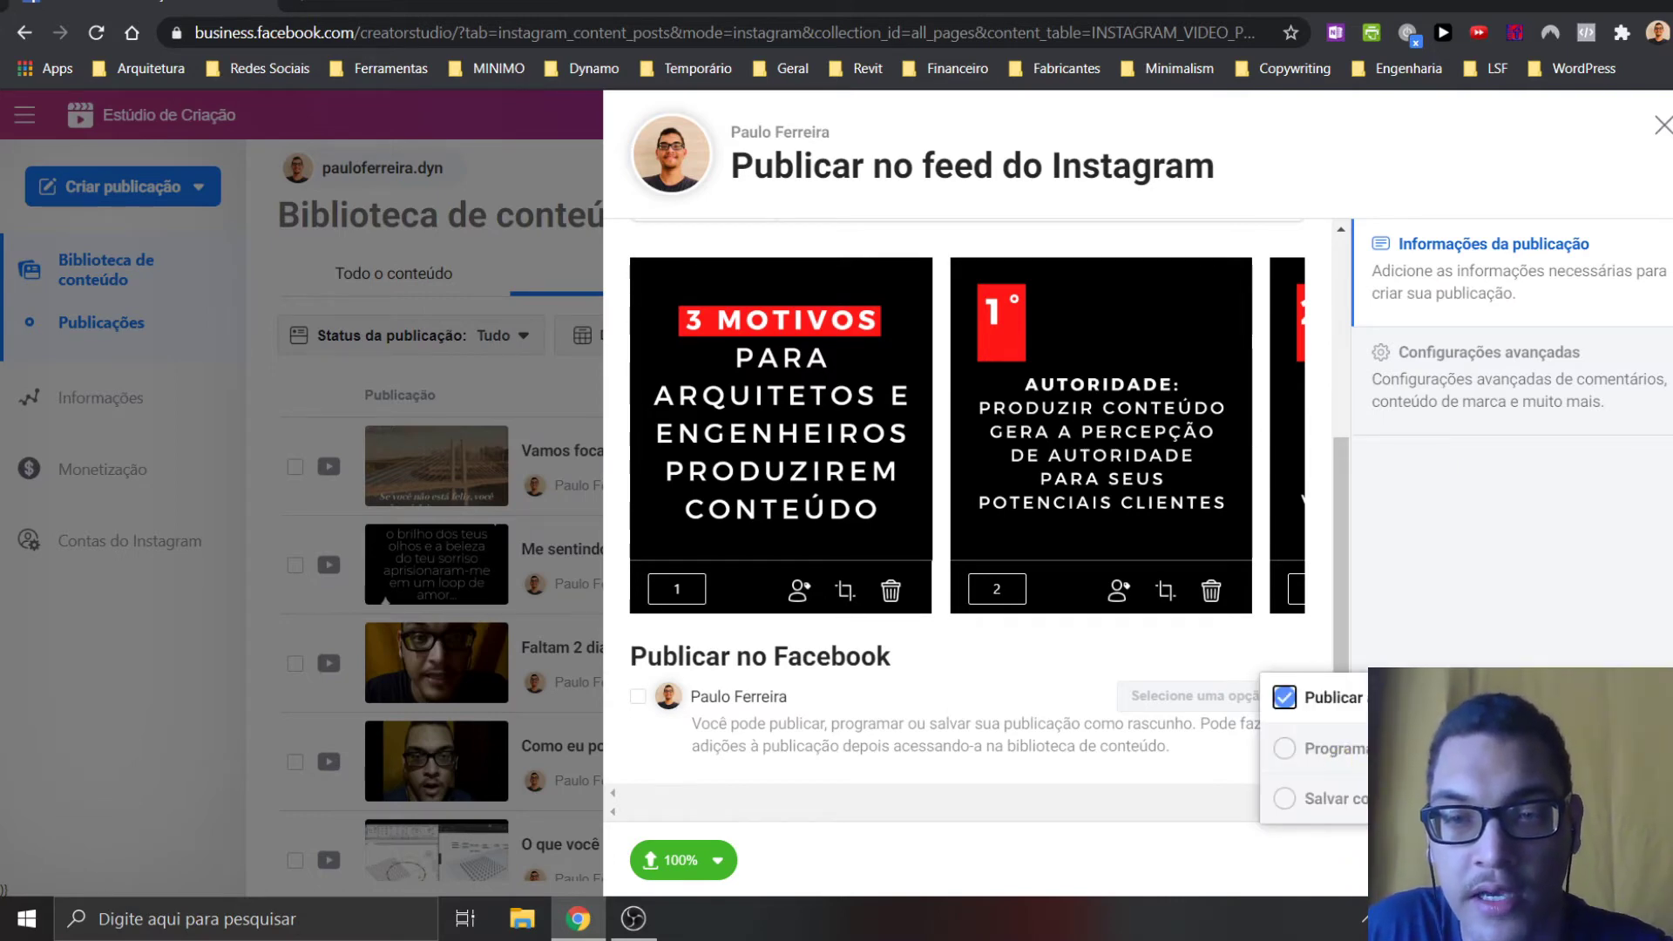
left_click(1284, 748)
left_click(1364, 723)
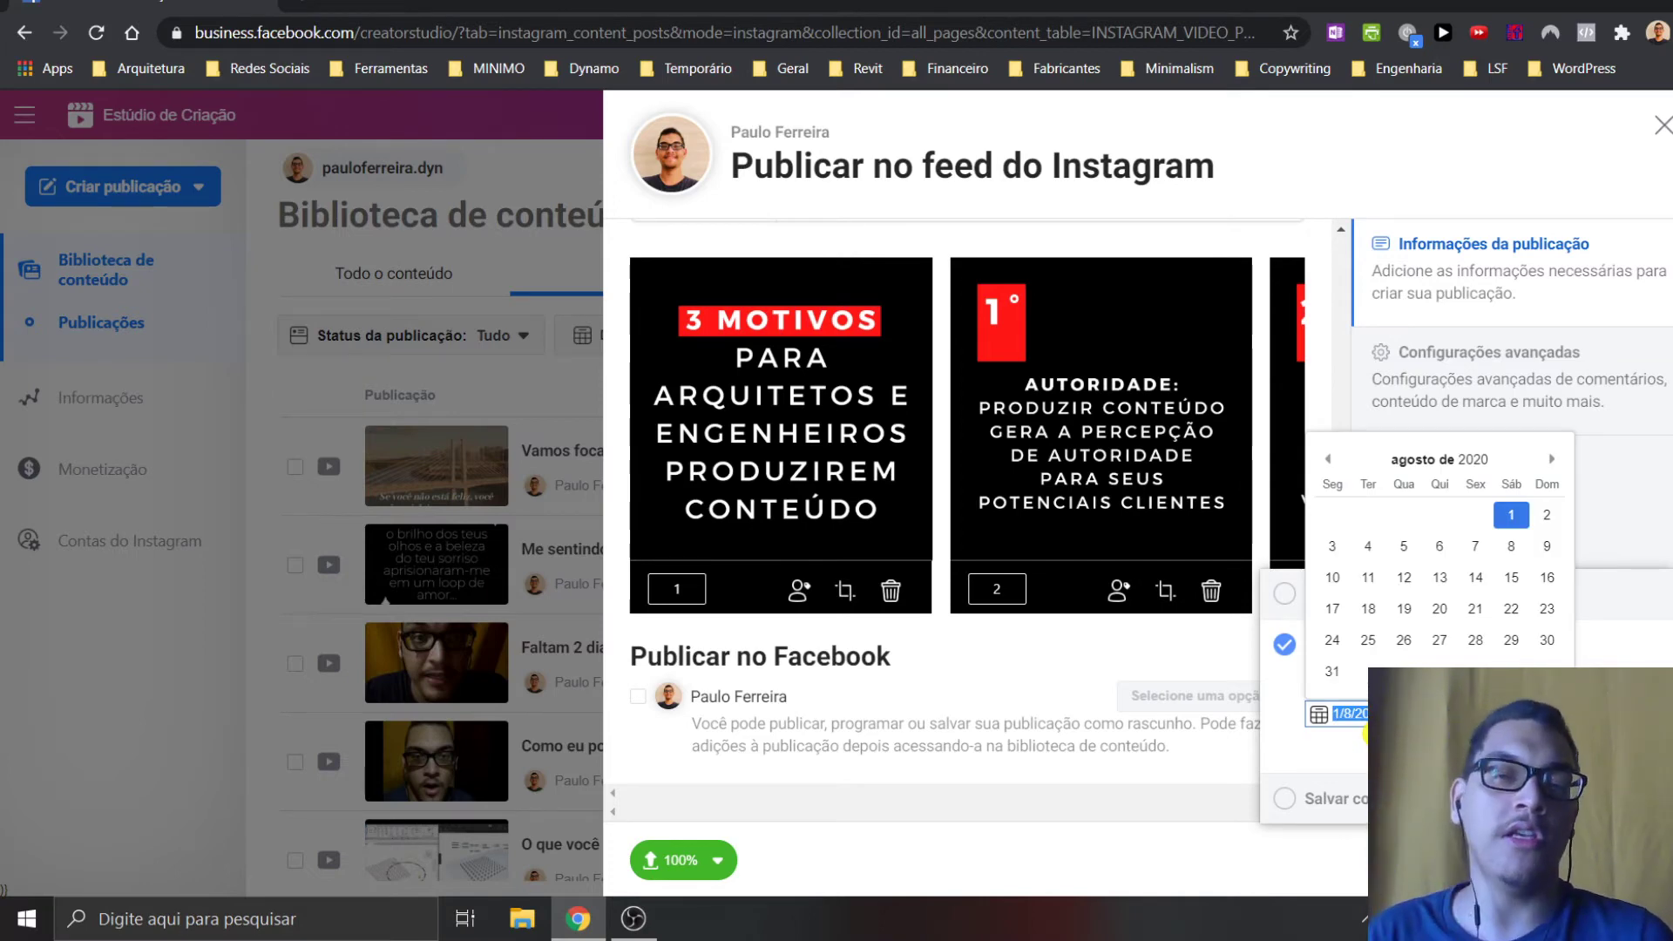
left_click(1623, 533)
left_click(1612, 860)
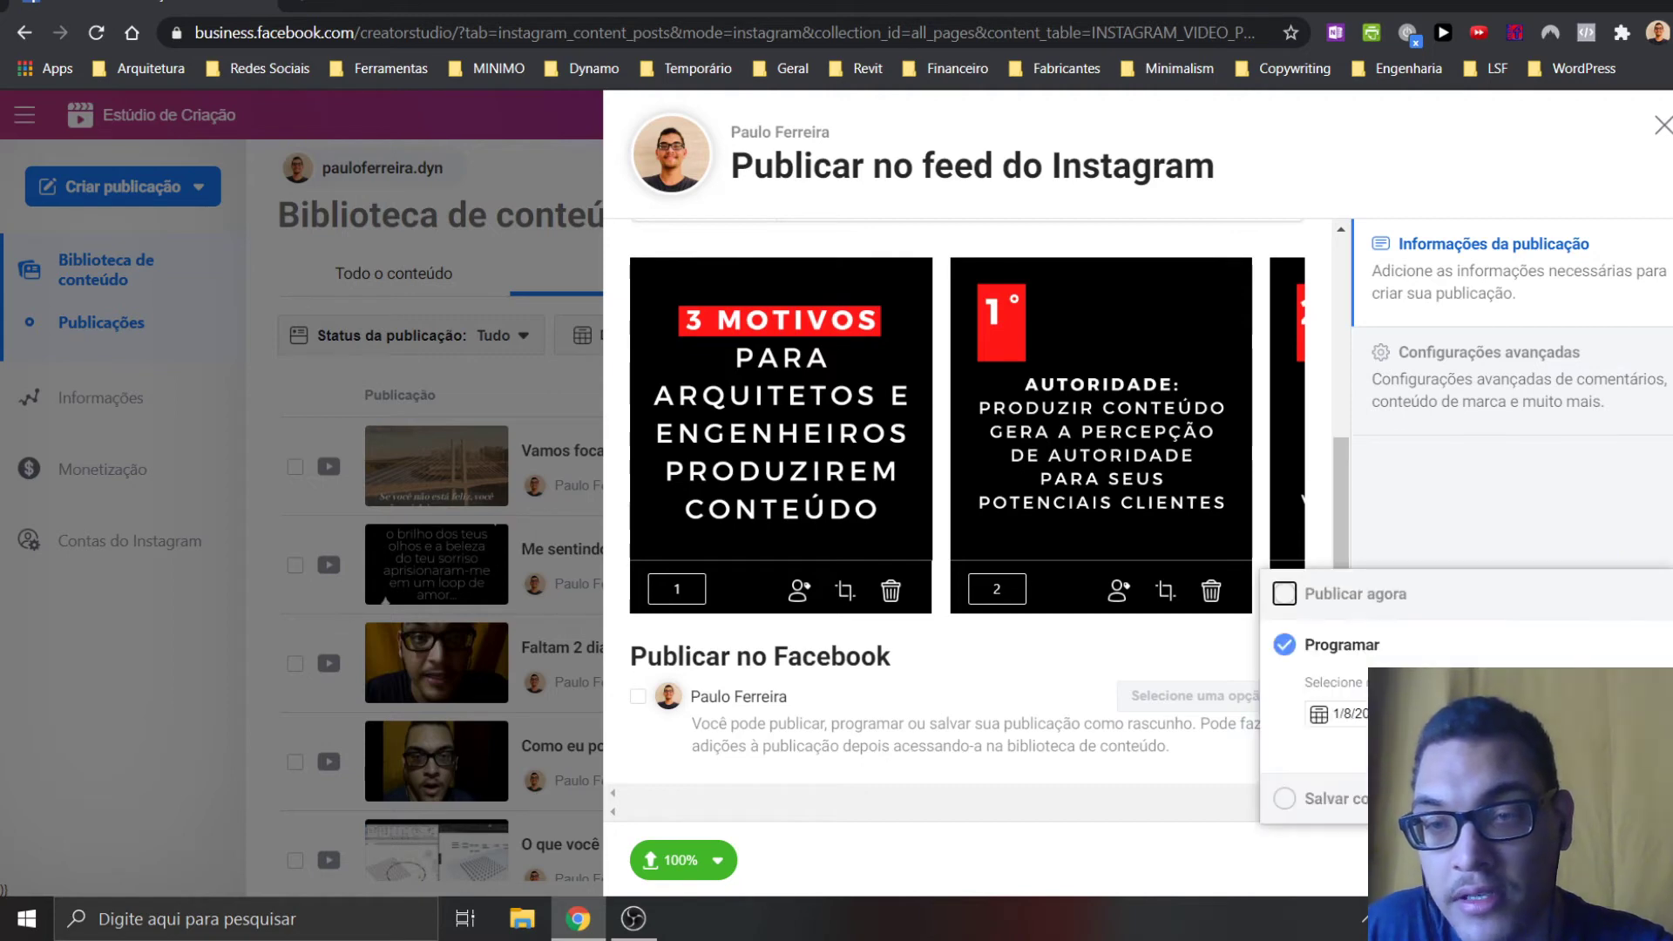
left_click(1286, 591)
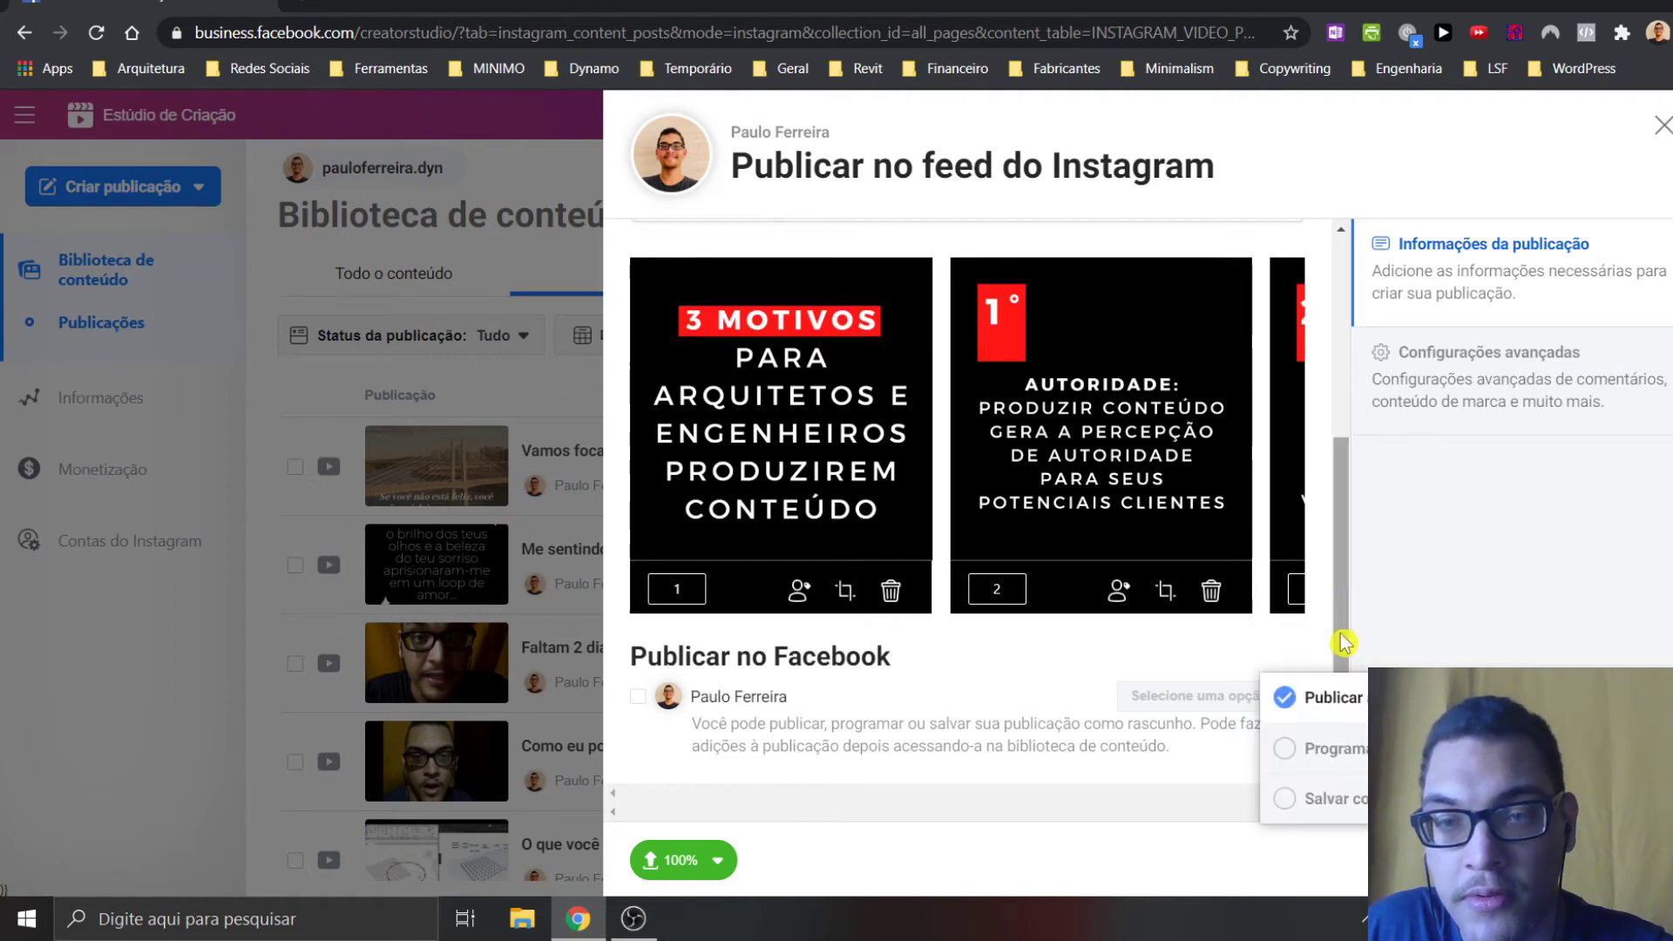
left_click(1524, 616)
scroll(1053, 579, "up", 1)
scroll(1050, 580, "up", 3)
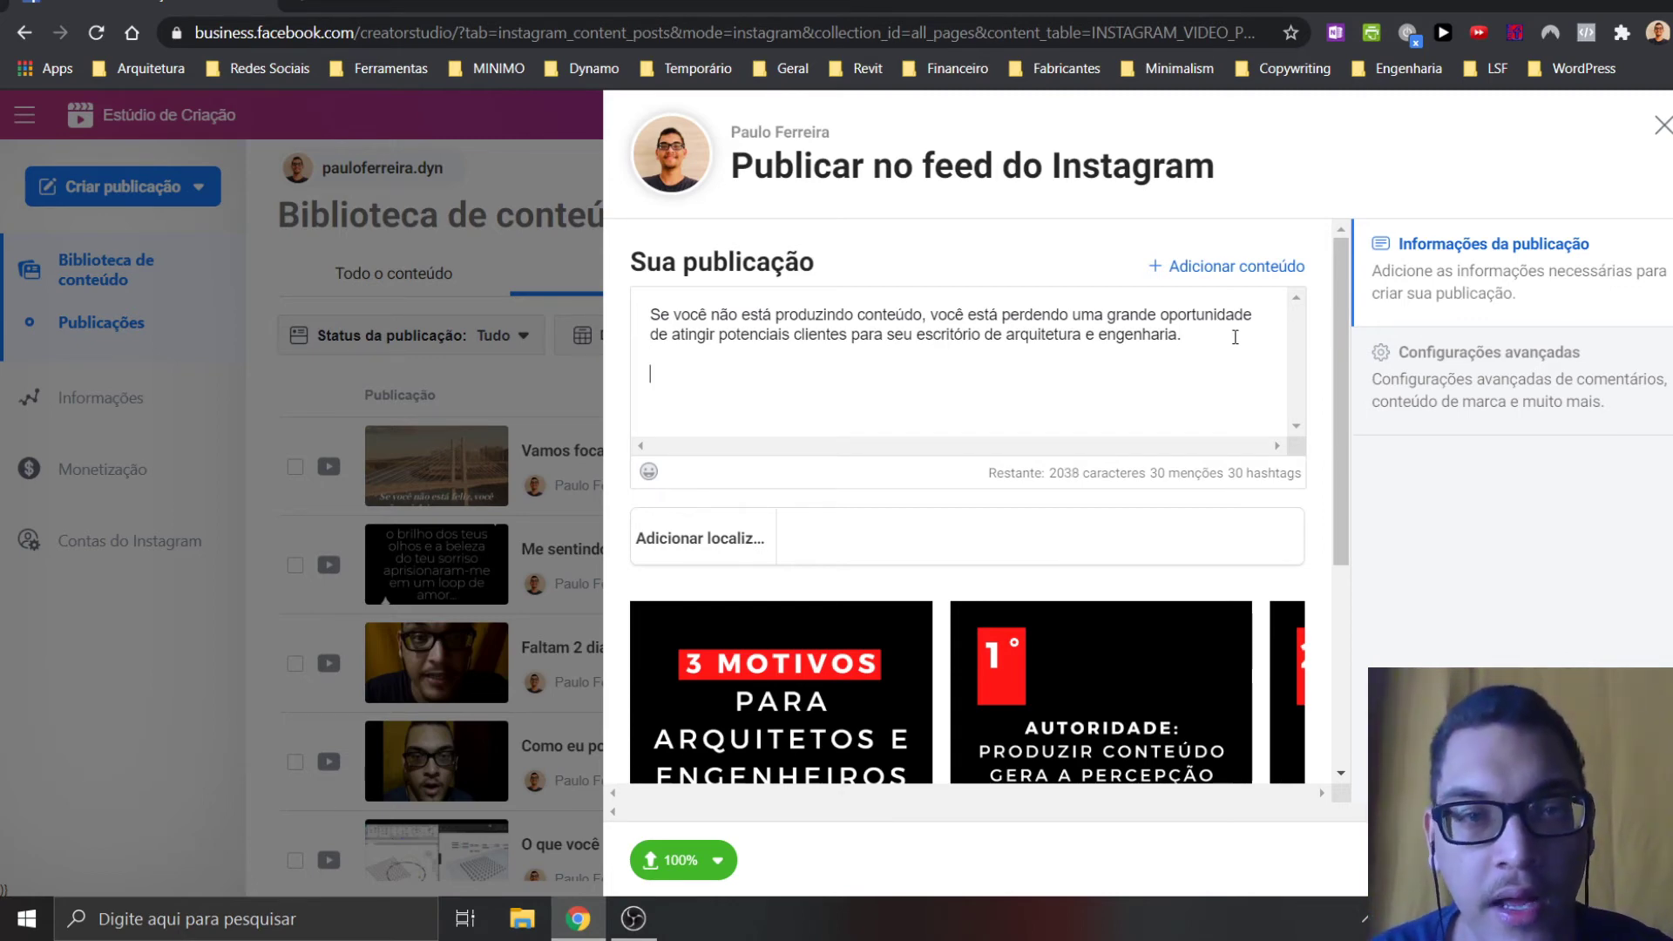
Step: Add a second caption paragraph on creating market value and building a reputation in your field
key("Return")
key("Return")
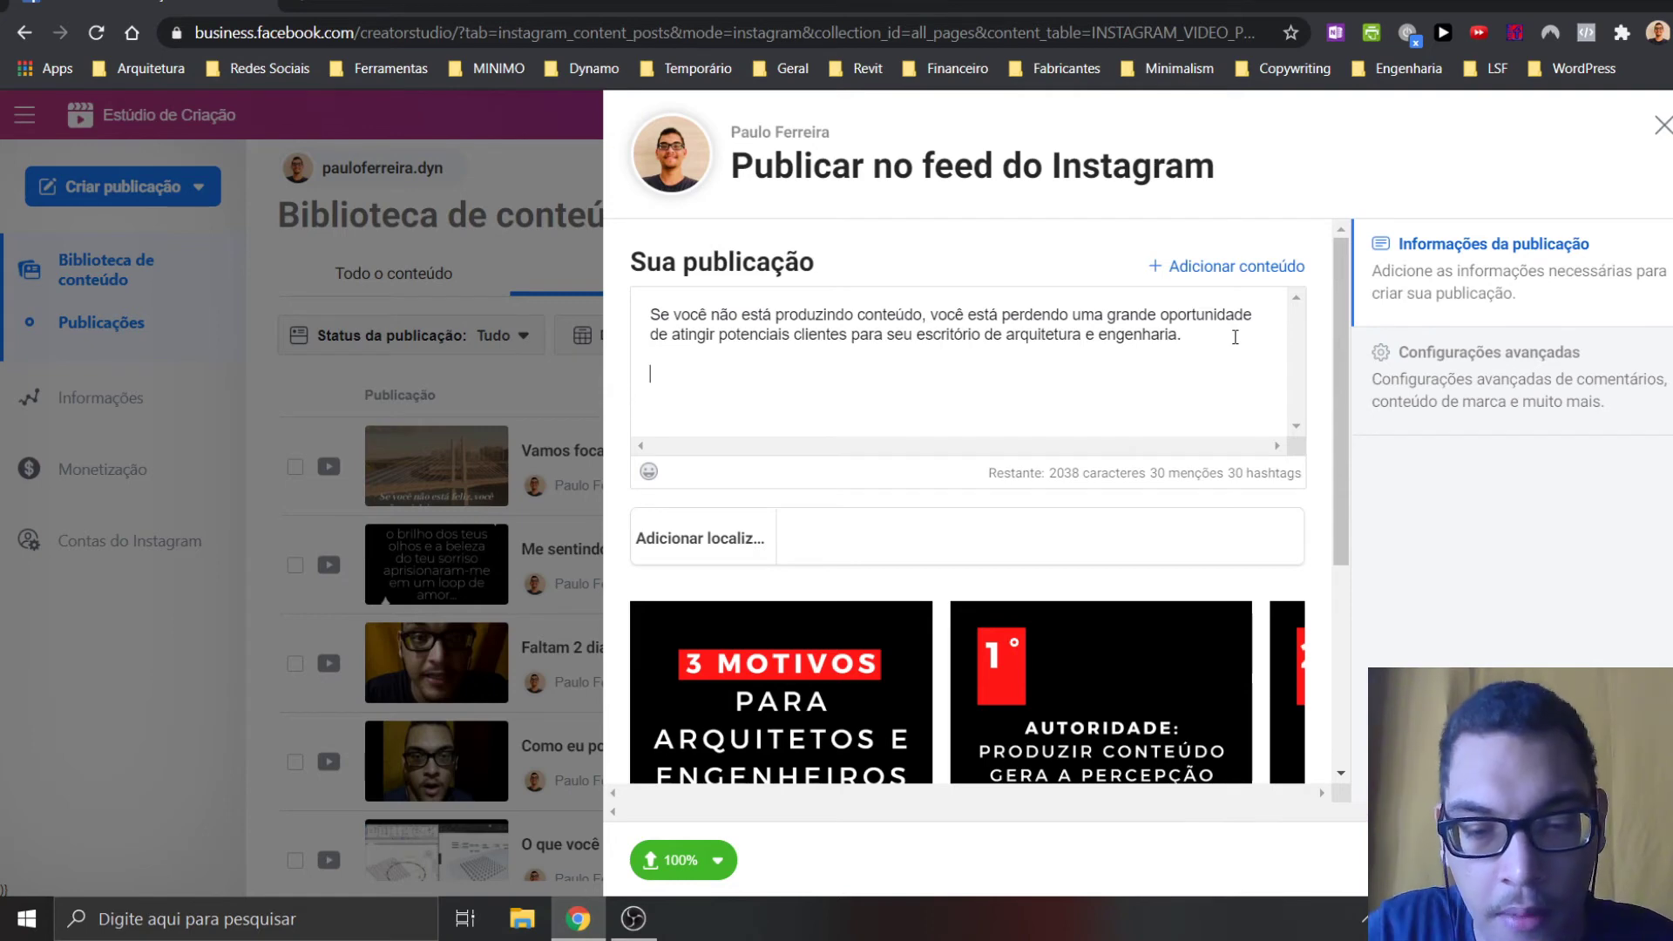
type("Produzir con")
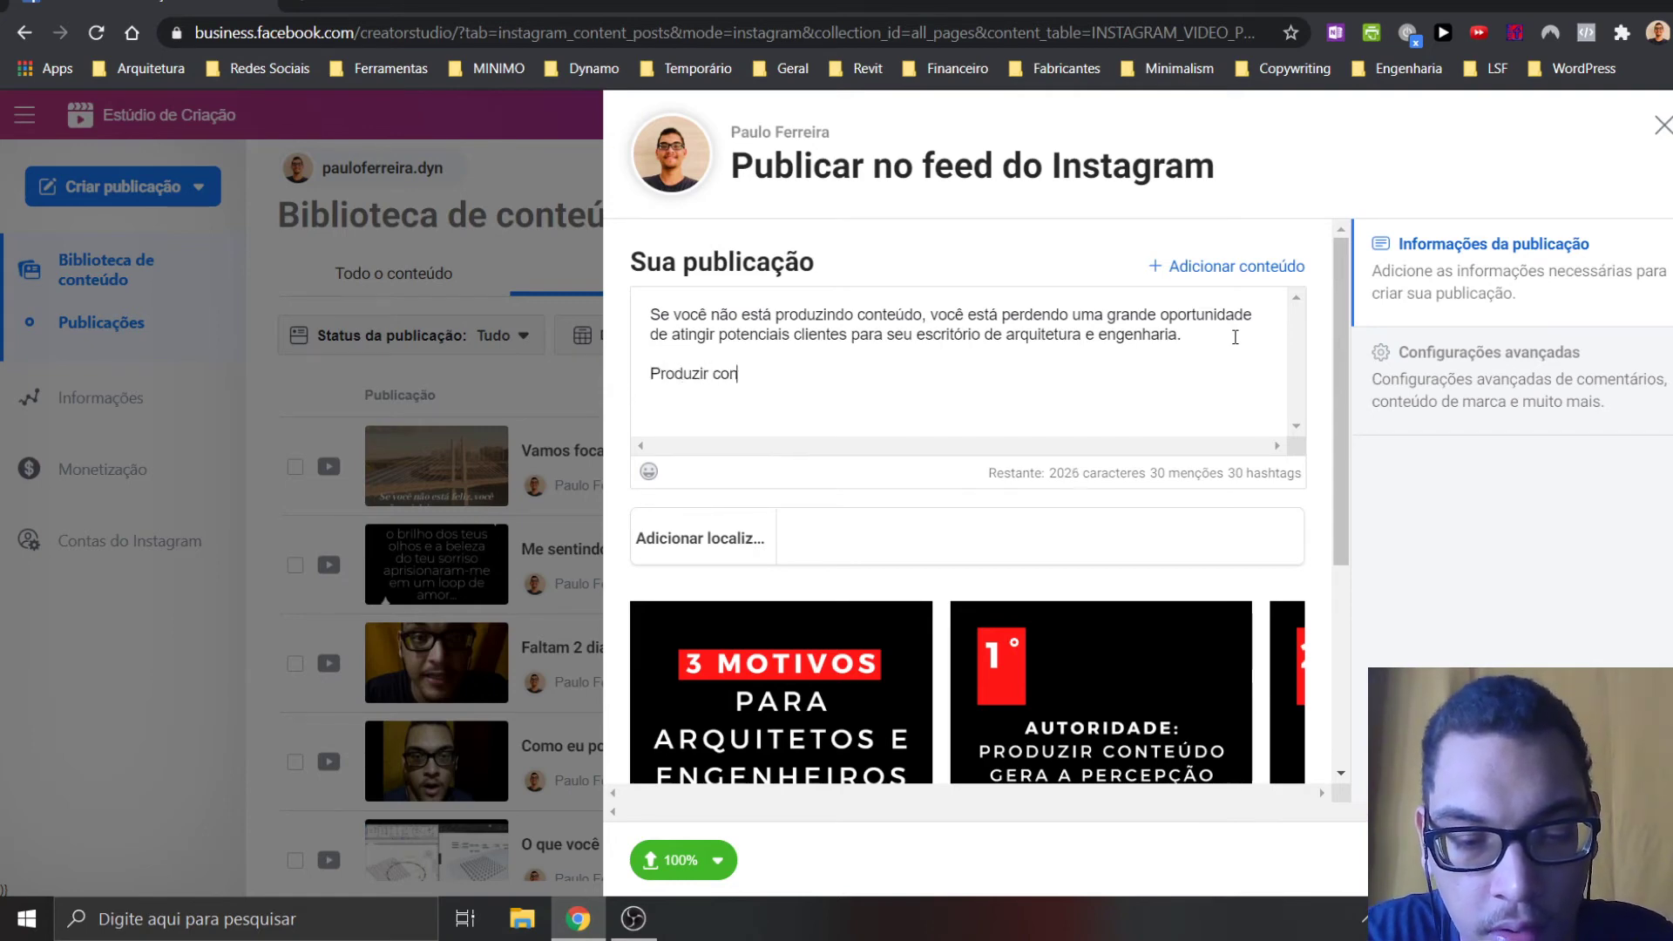
type(" forma de")
type(" gerar")
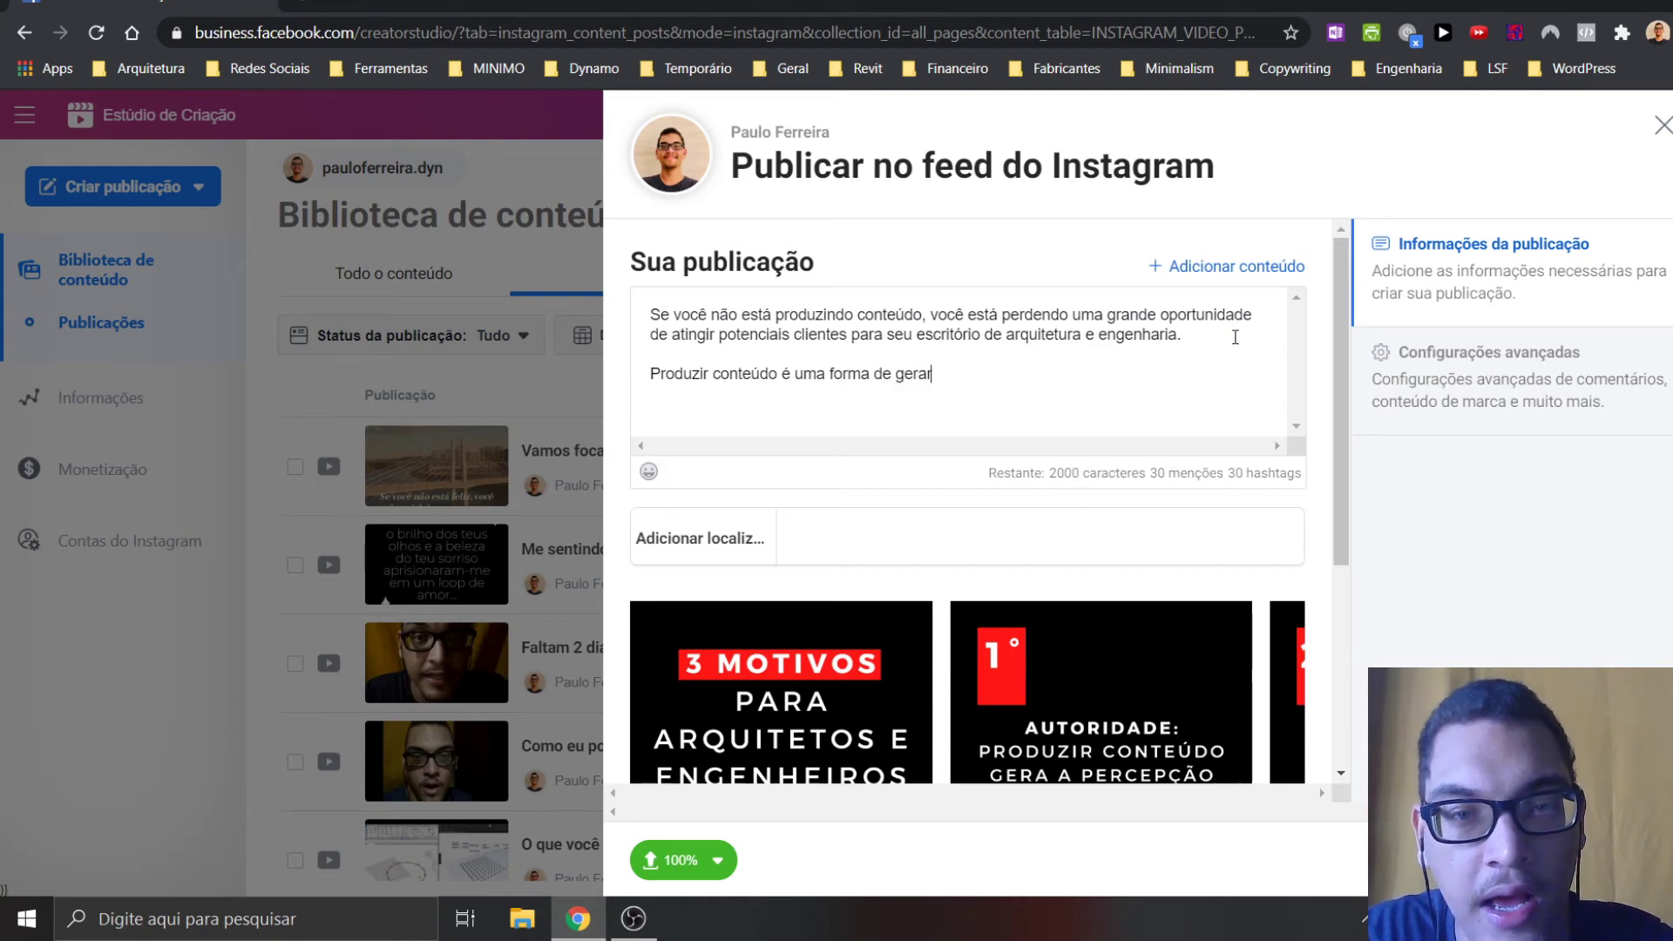
type("erar valor pa")
type("cado e de se torn")
type("e")
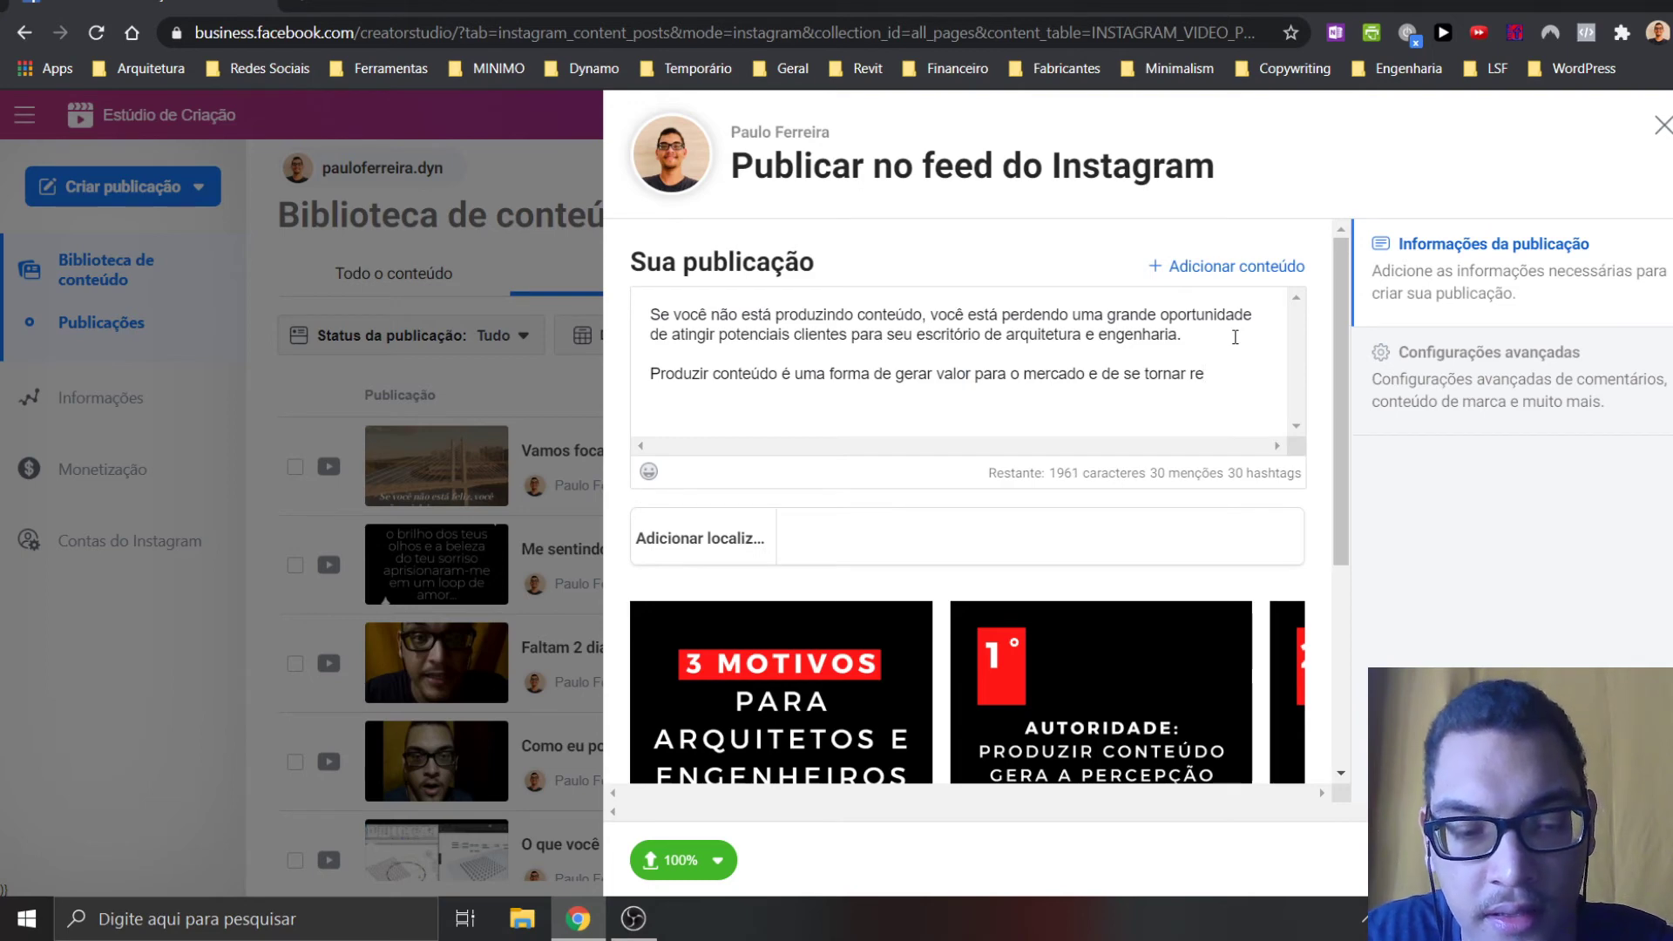
type("ferência no que vocês")
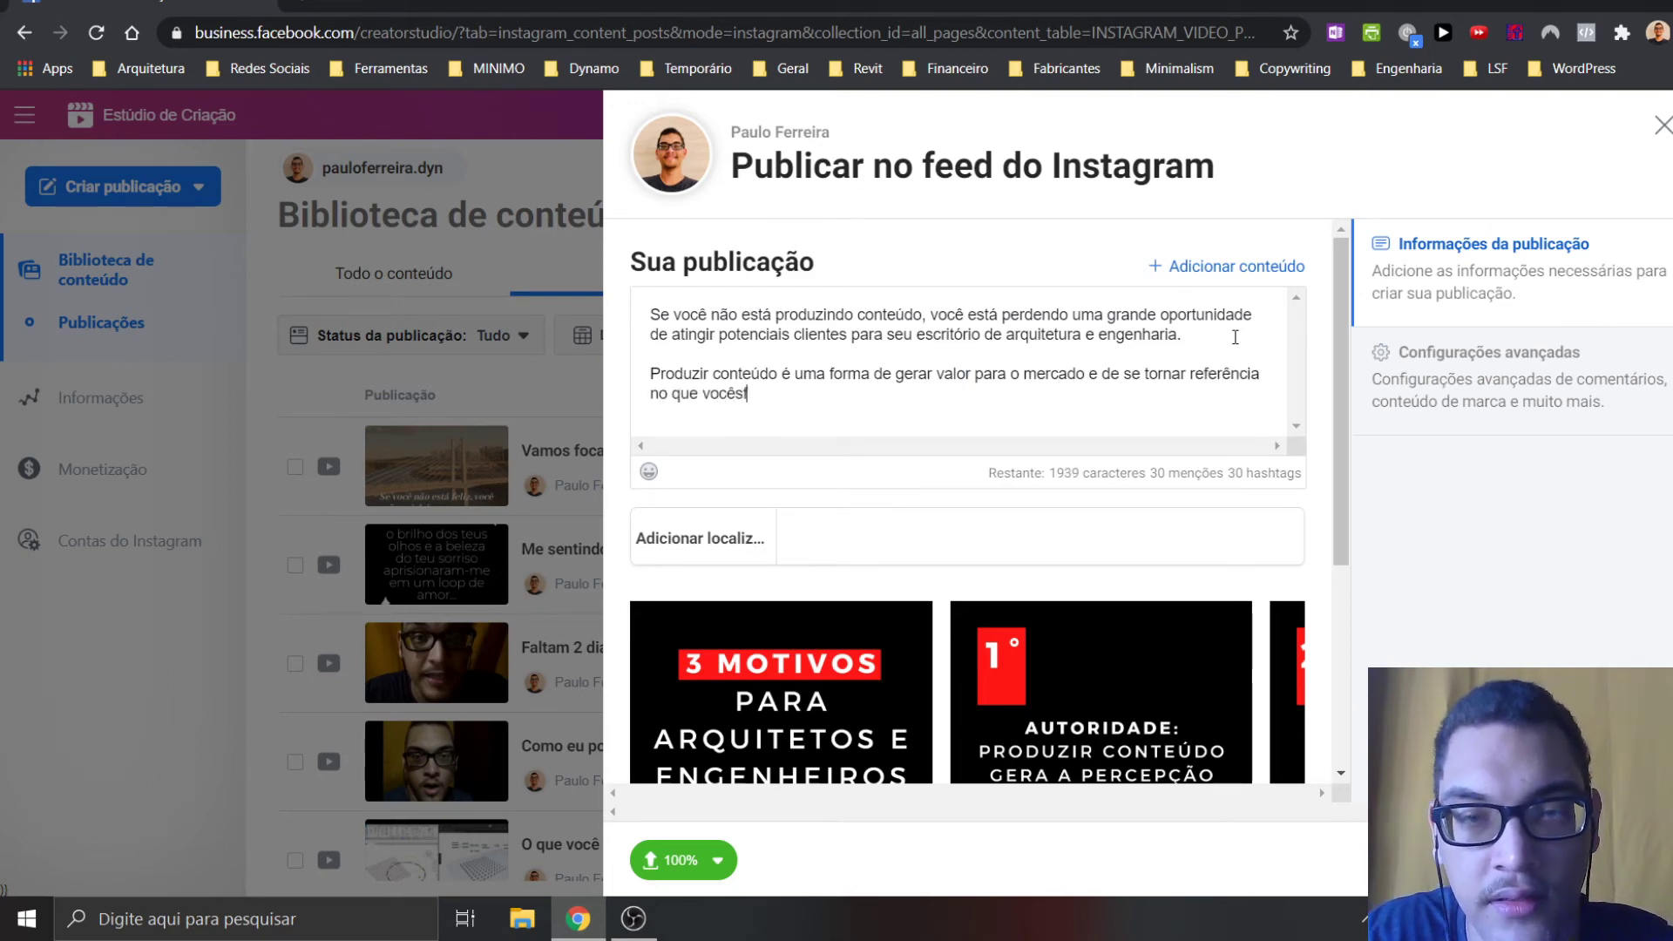
key("BackSpace")
type(" faz.")
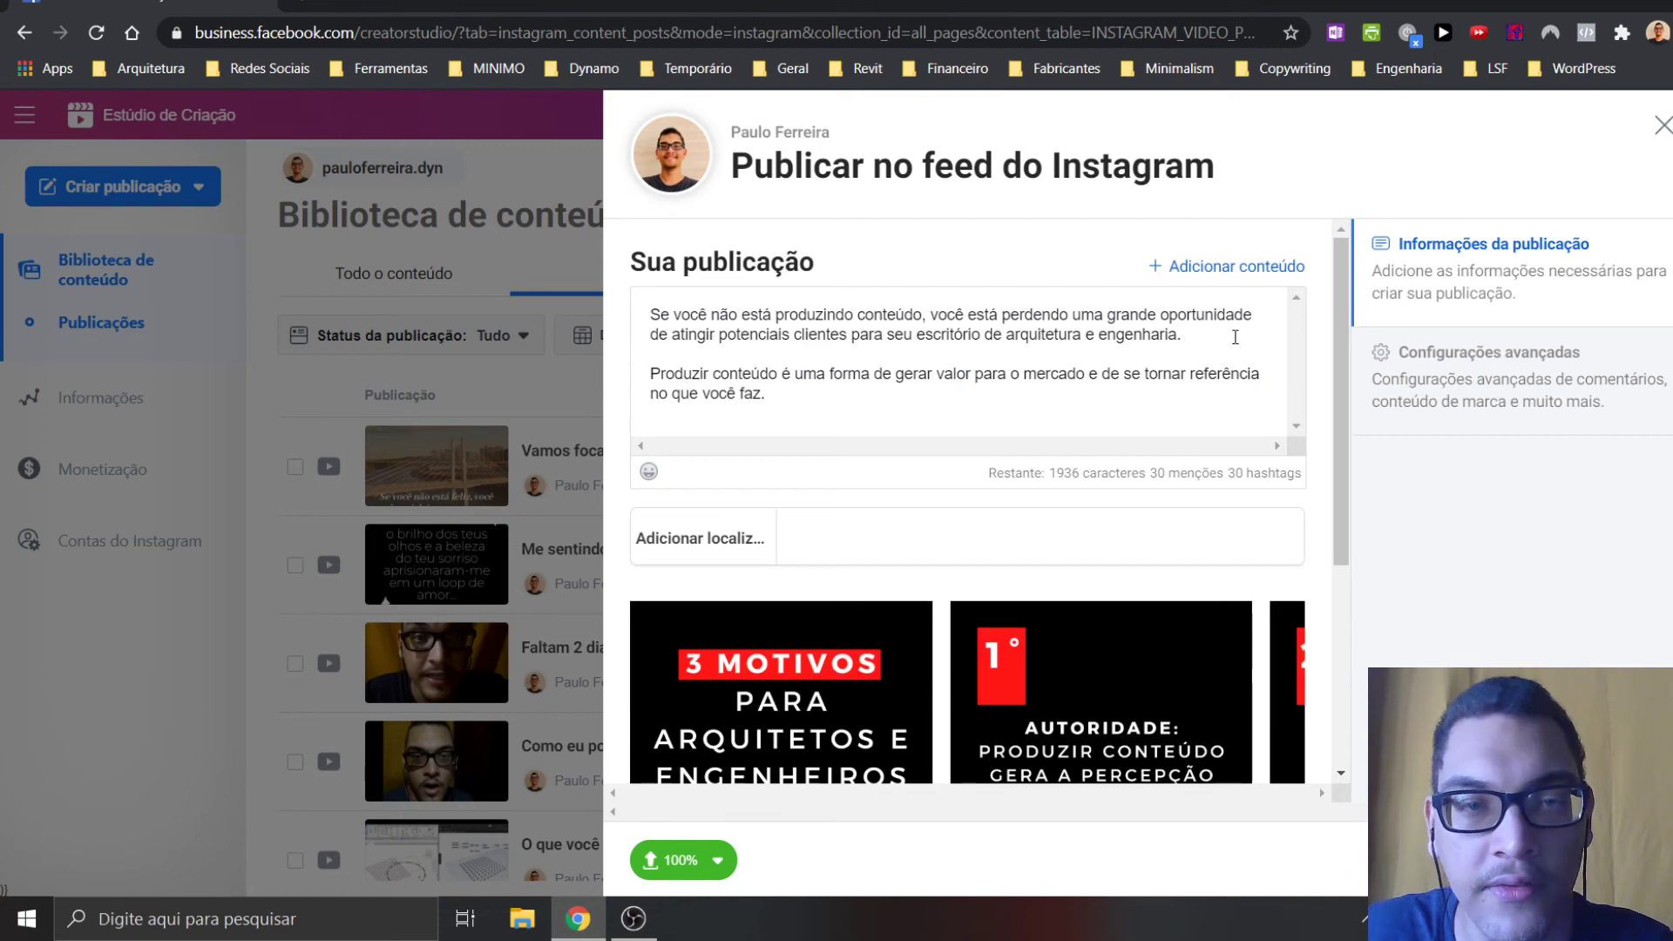
scroll(949, 373, "down", 2)
scroll(949, 373, "down", 2)
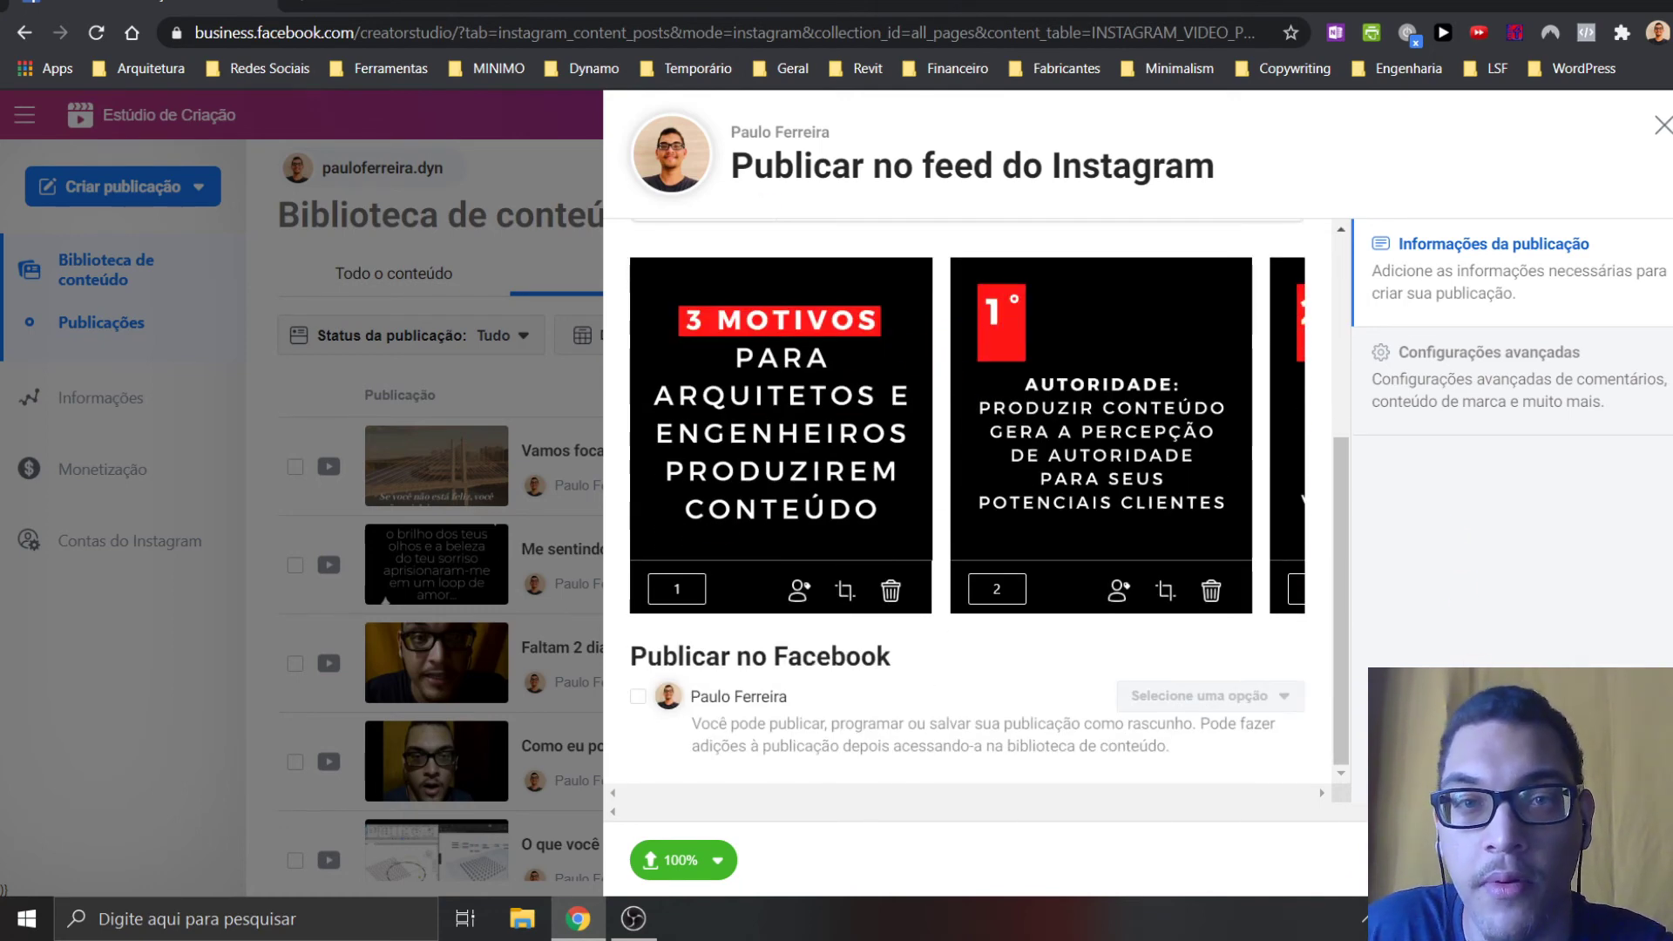
Step: Publish the carousel, then open a new tab with the Redes Sociais bookmarks
left_click(1612, 860)
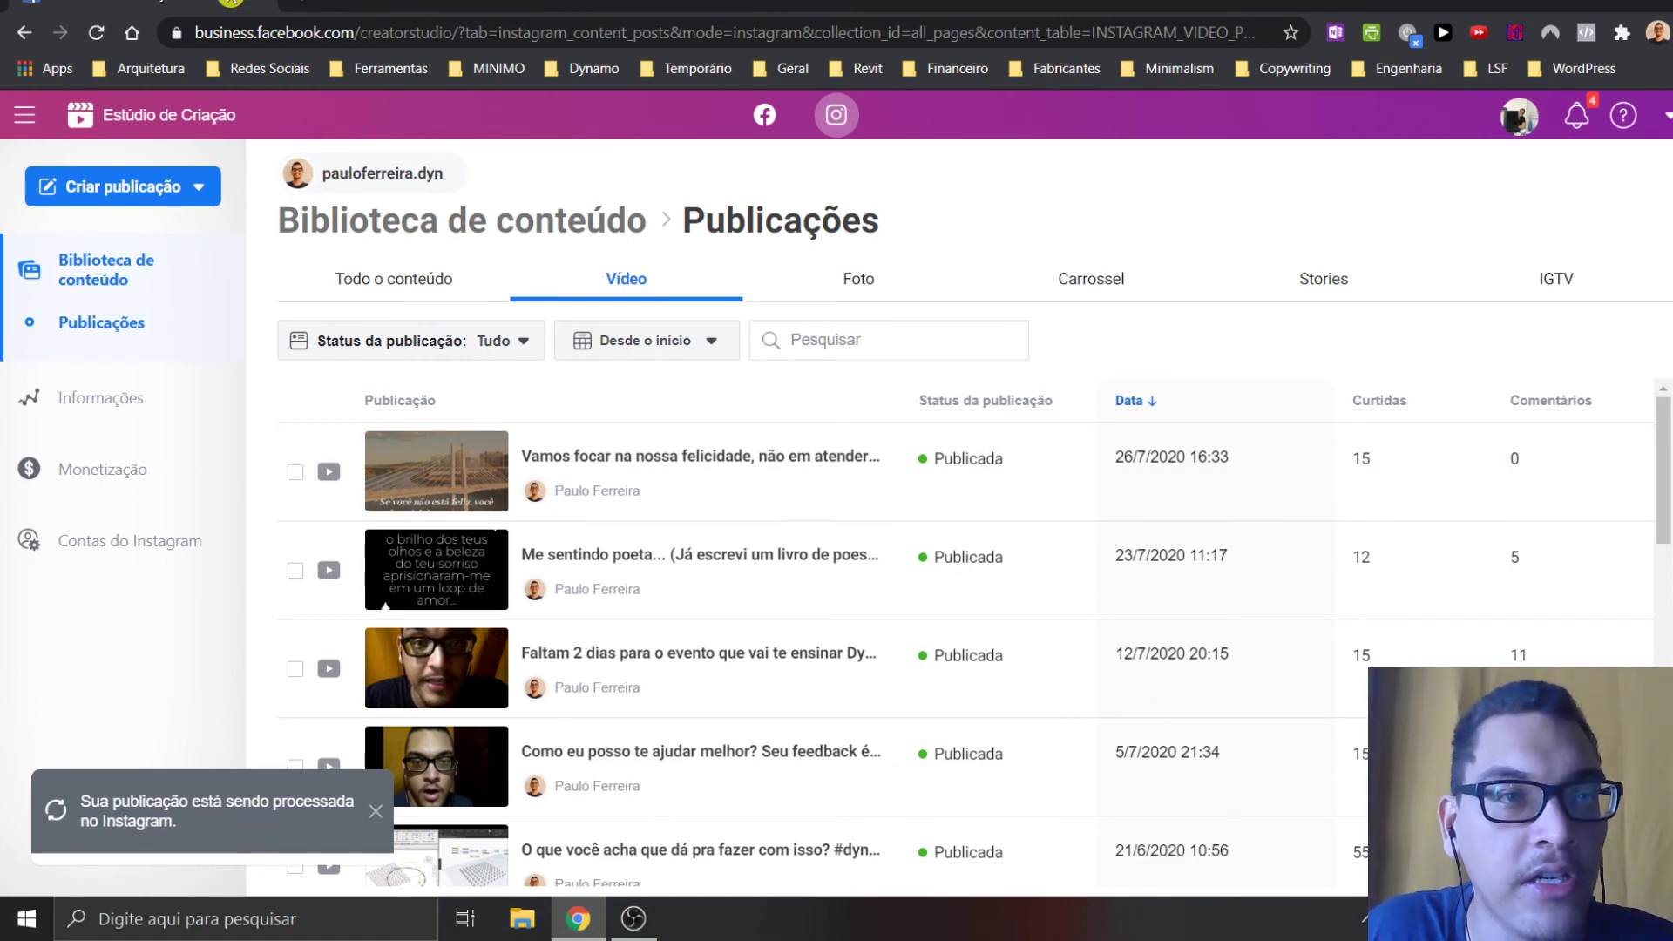
left_click(296, 4)
left_click(270, 70)
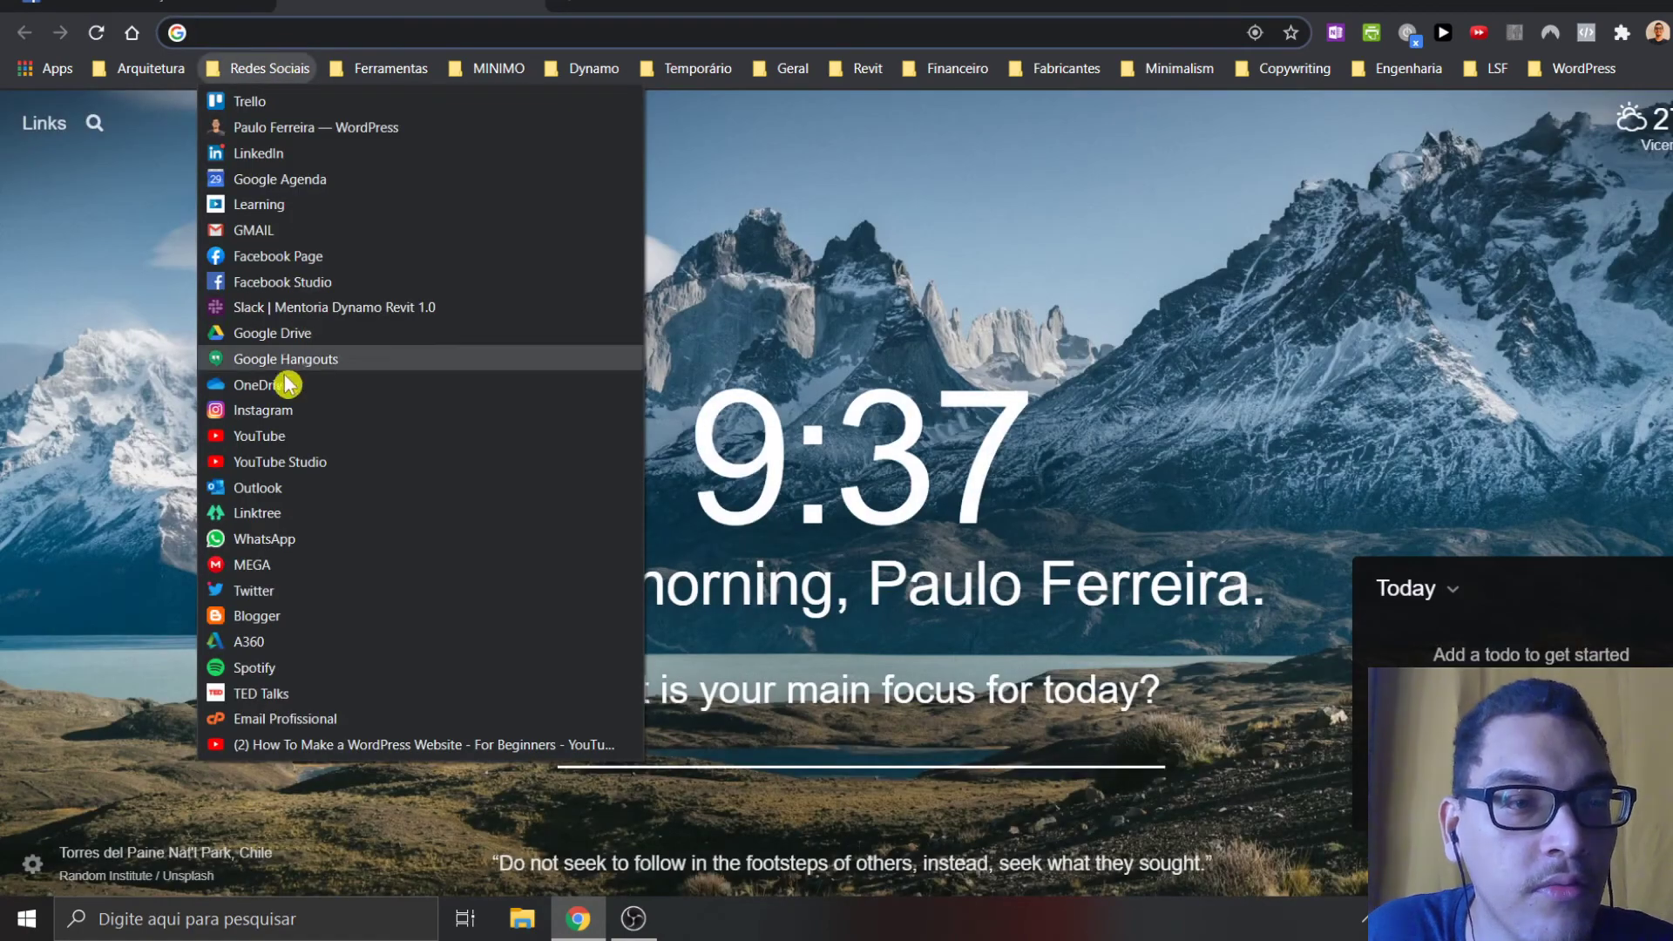
Step: Go to Instagram from the bookmarks and open your own profile page
left_click(261, 411)
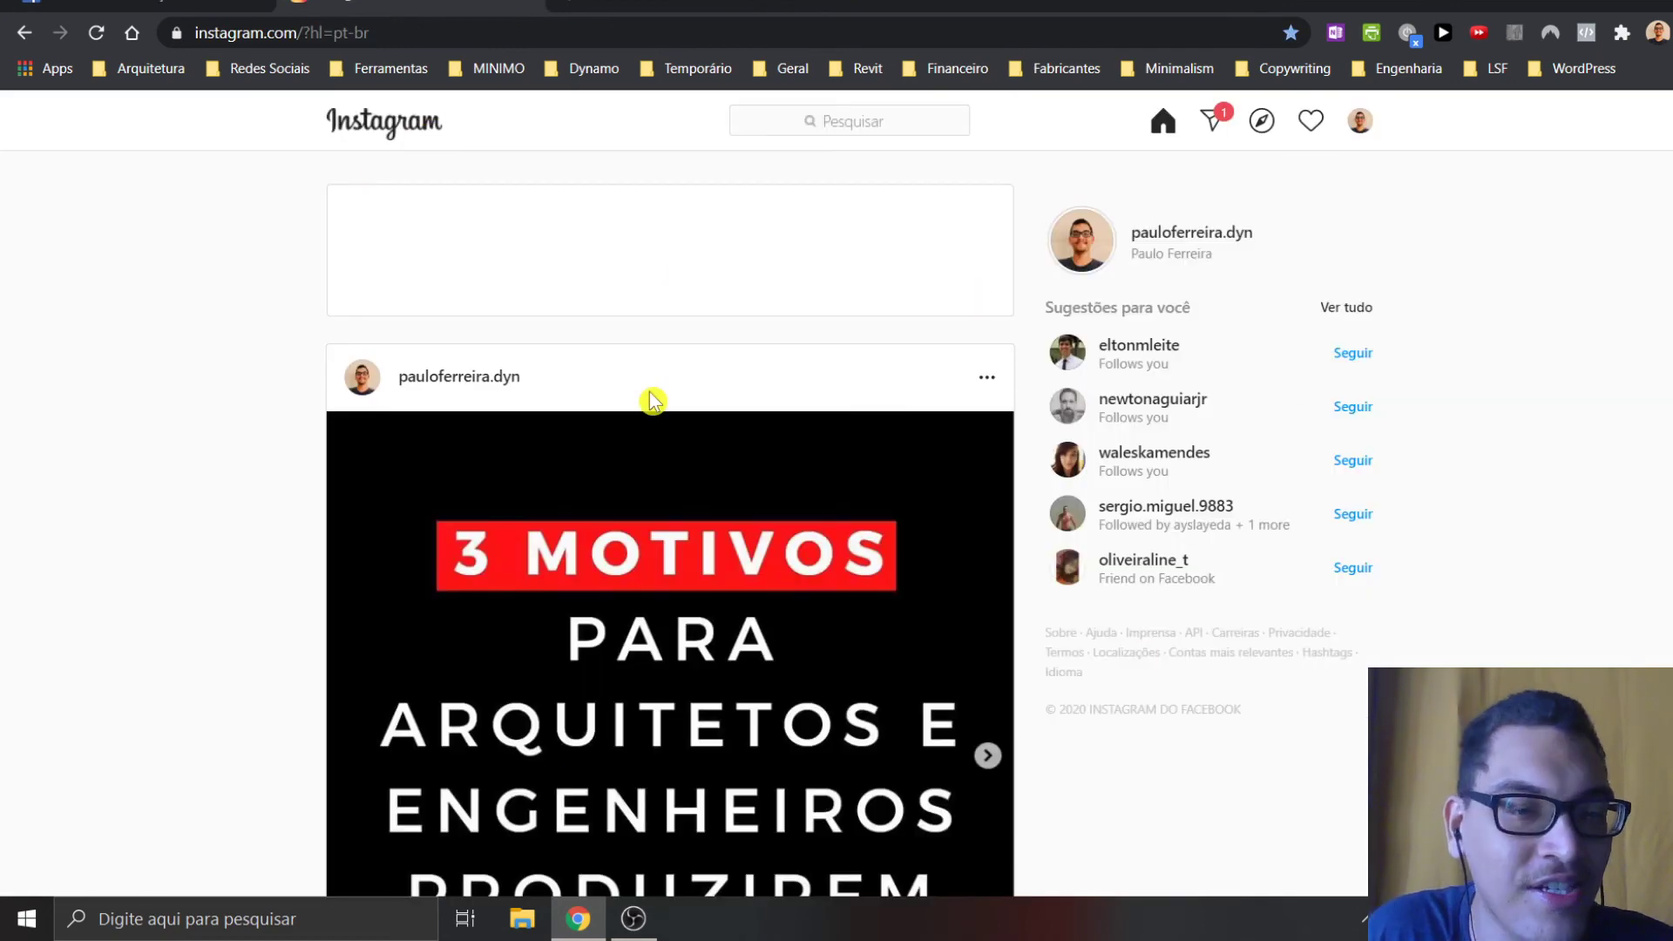
scroll(652, 402, "down", 3)
left_click(1361, 122)
left_click(1279, 172)
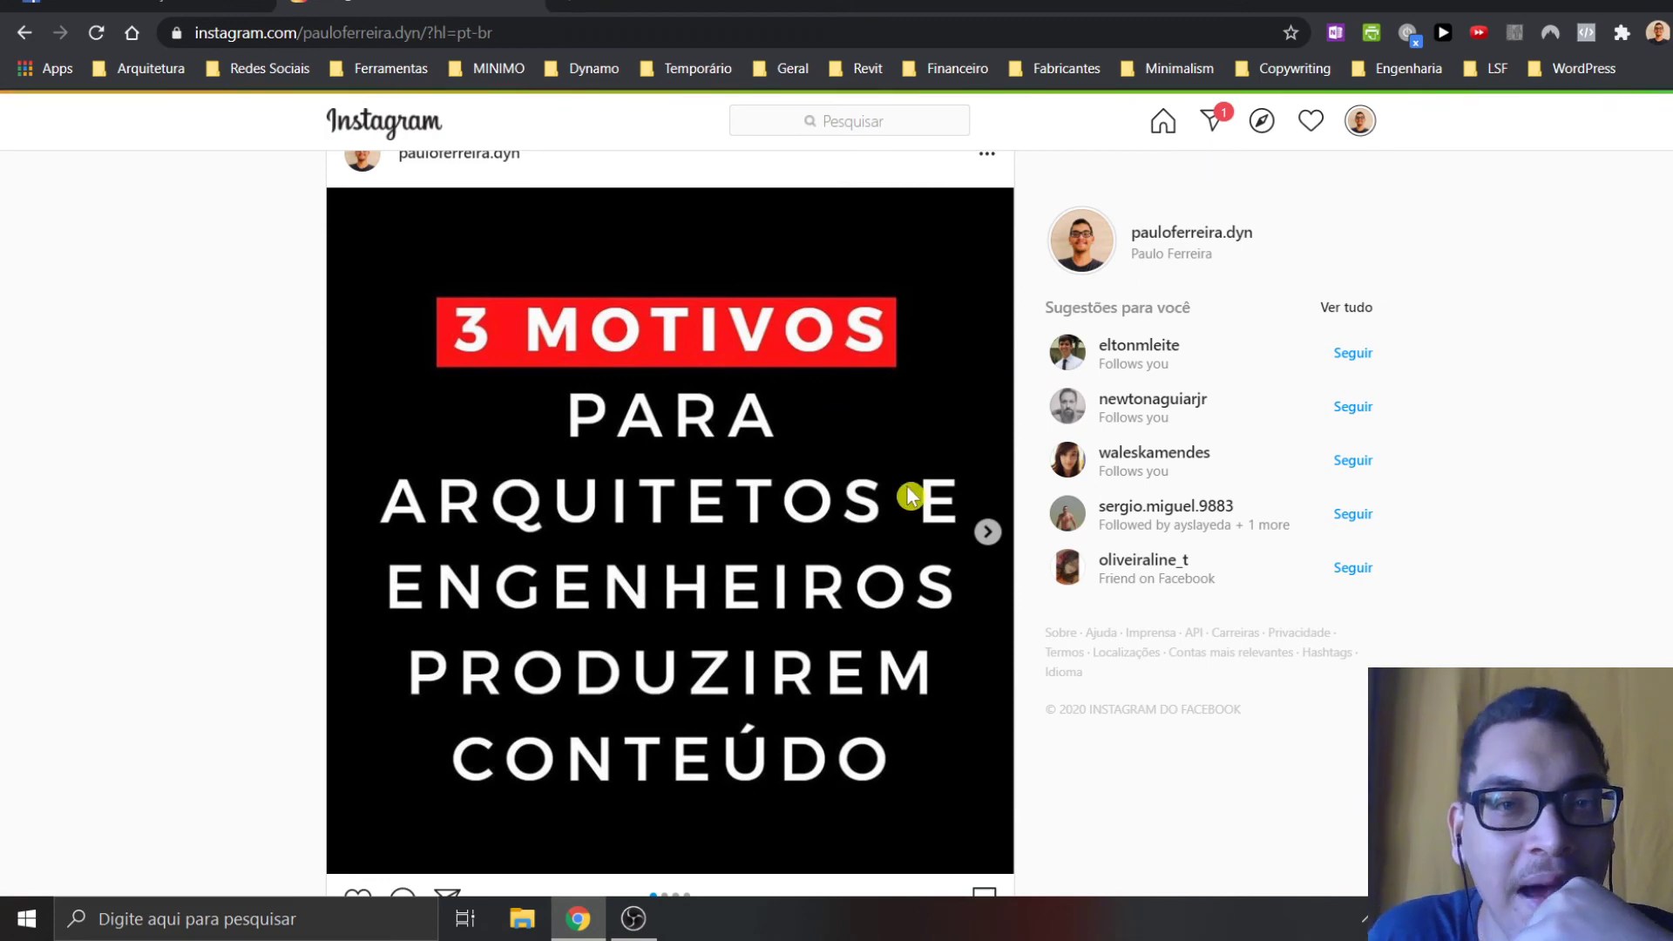
scroll(353, 441, "down", 4)
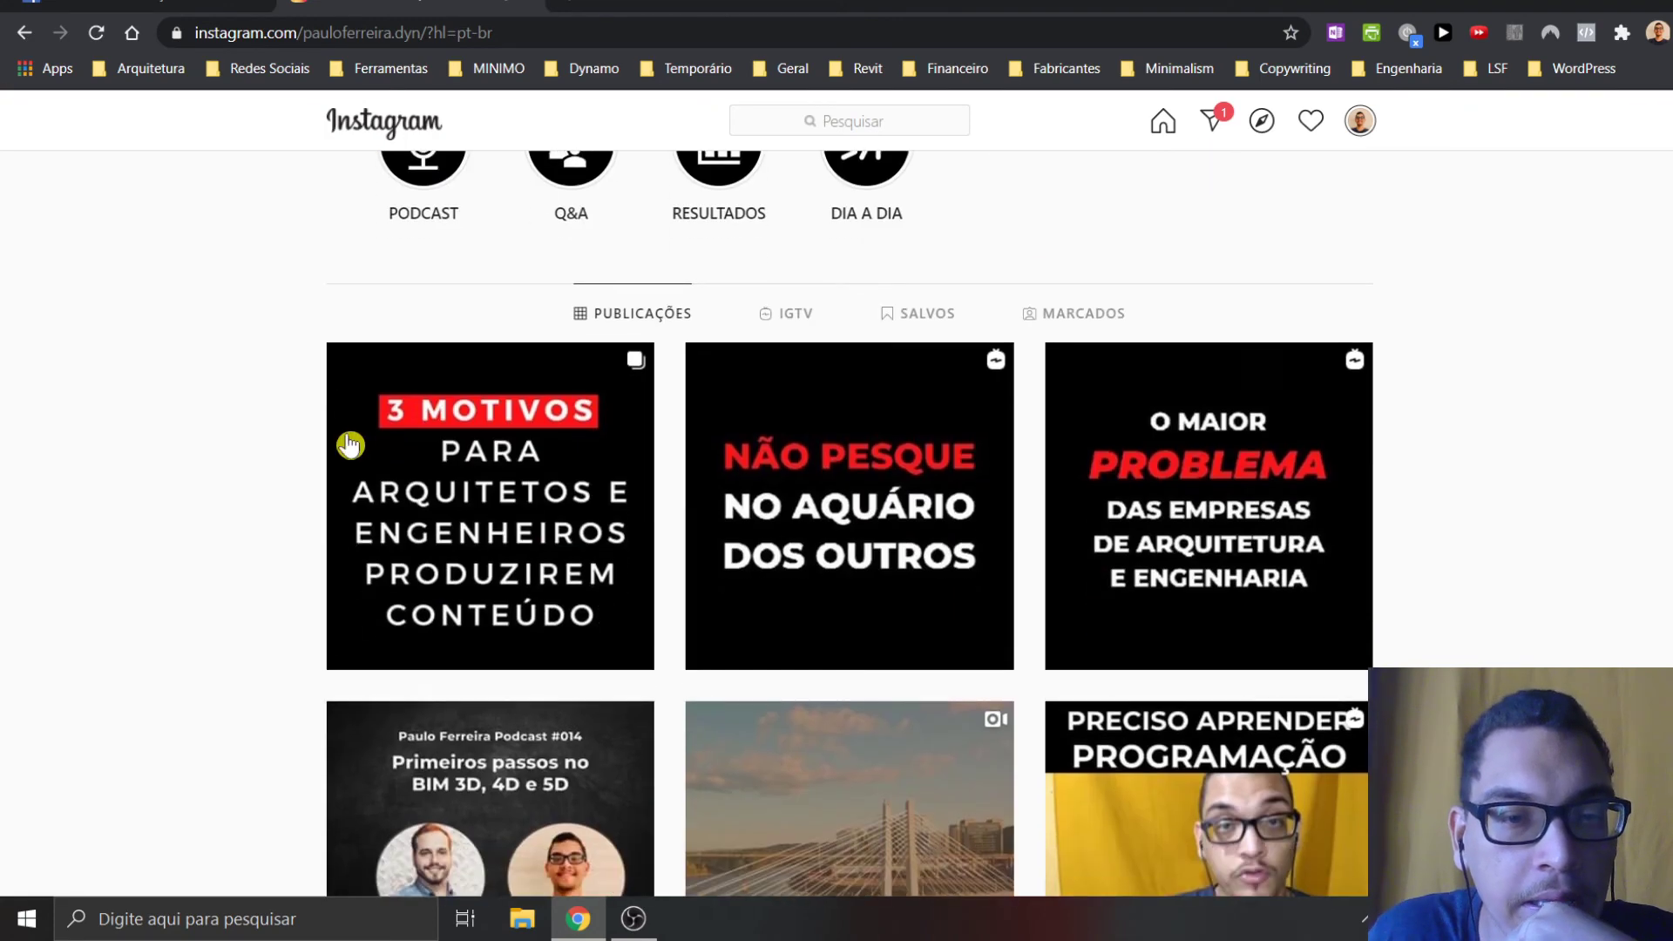
Step: Open the newest post, view all its slides and caption, then close it
left_click(560, 454)
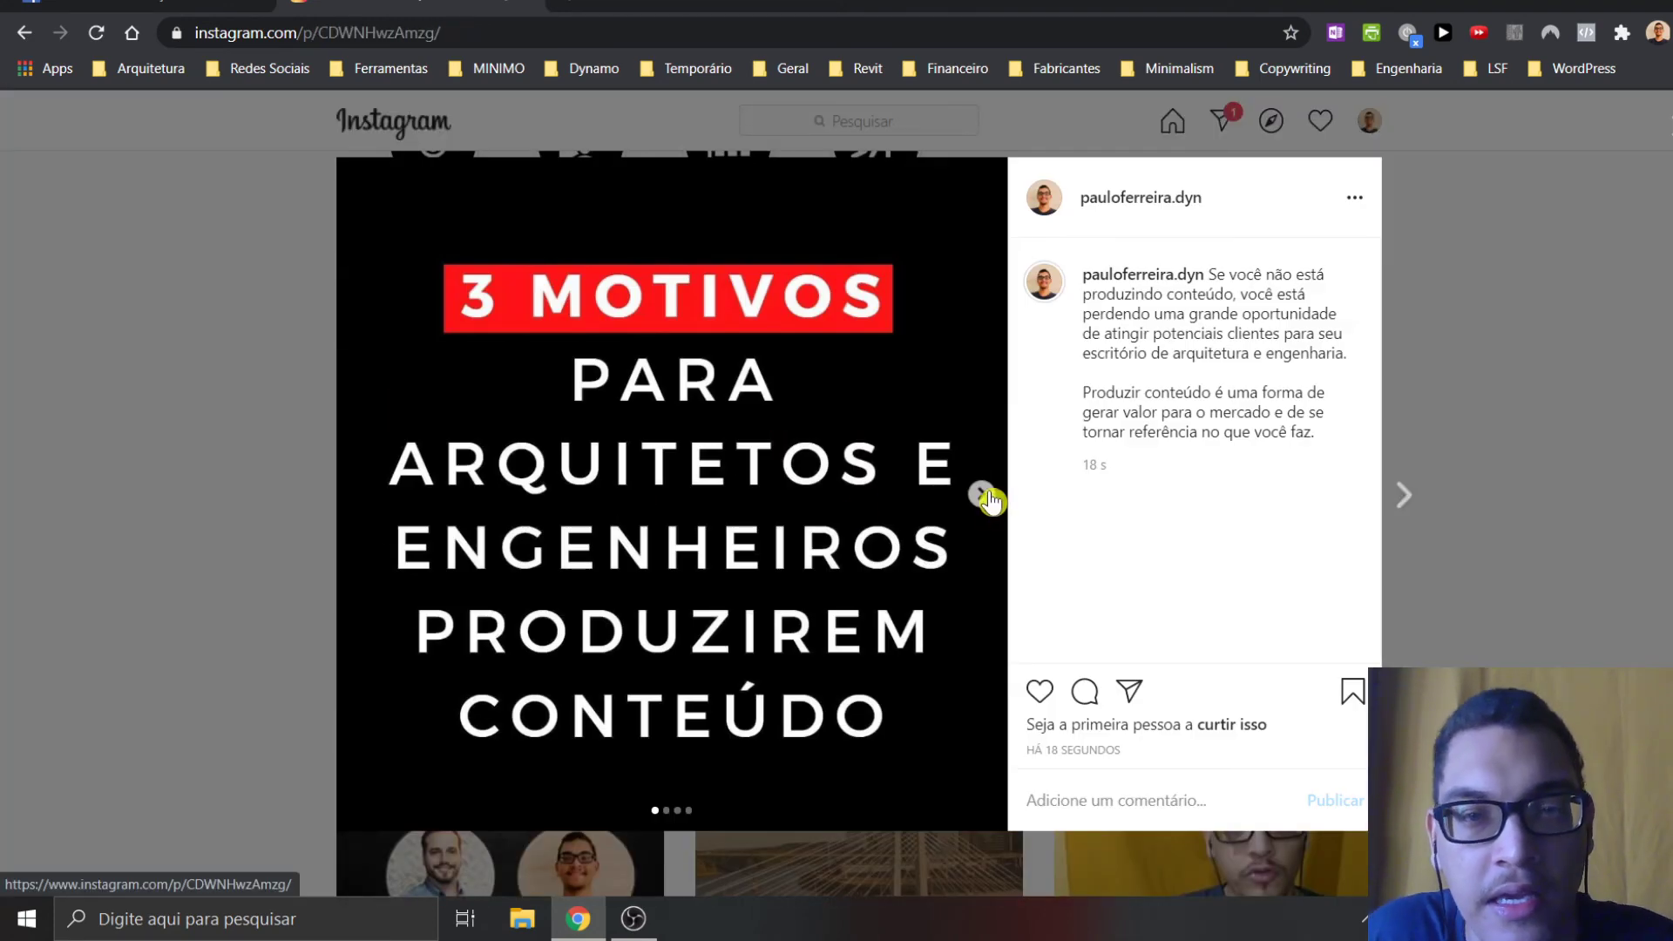
left_click(982, 499)
left_click(982, 501)
left_click(982, 501)
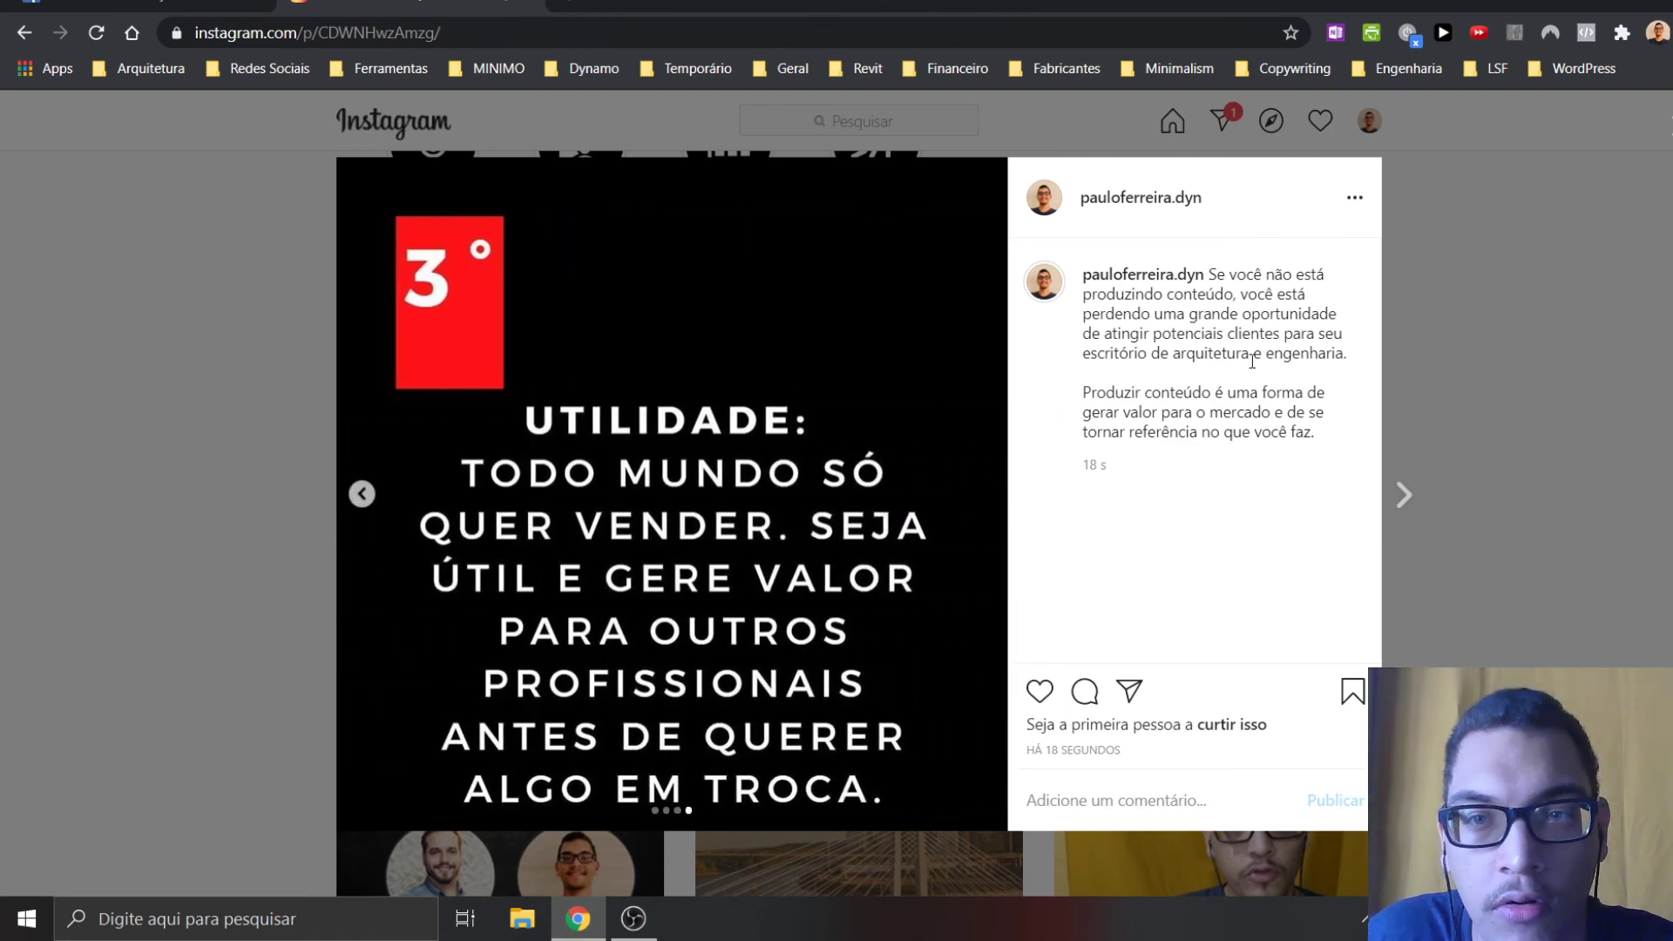
mouse_move(1139, 393)
left_mouse_down()
mouse_move(1155, 332)
mouse_move(1214, 409)
mouse_move(1315, 435)
mouse_move(1215, 286)
left_mouse_up()
left_click(1218, 375)
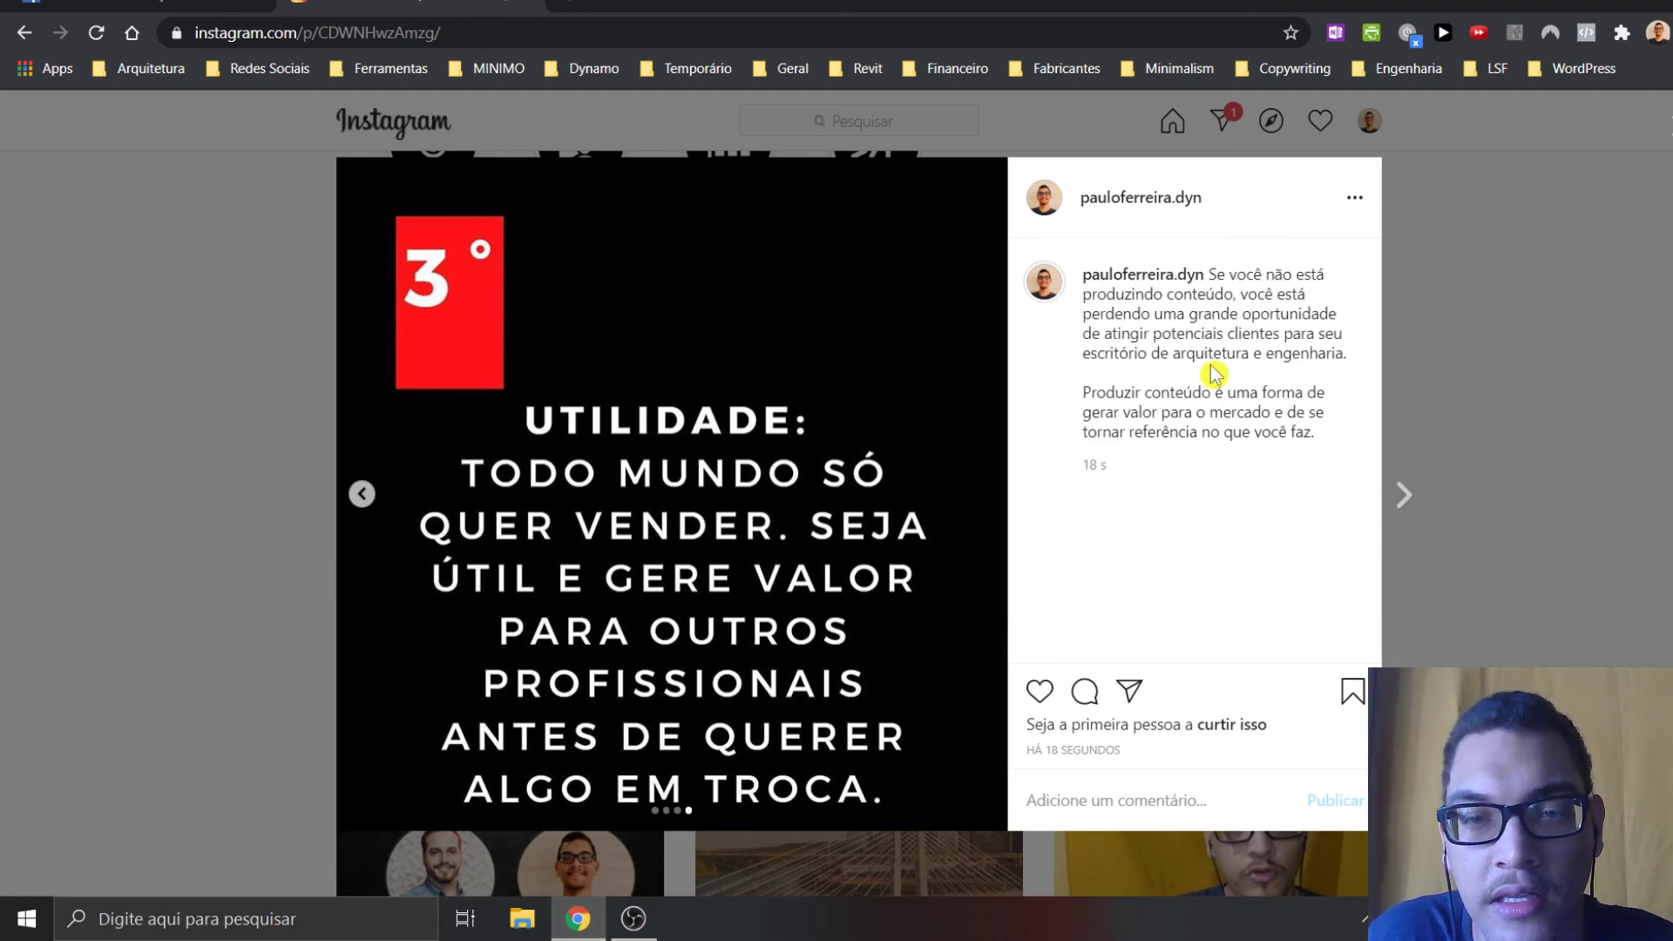
key("Escape")
scroll(910, 404, "up", 4)
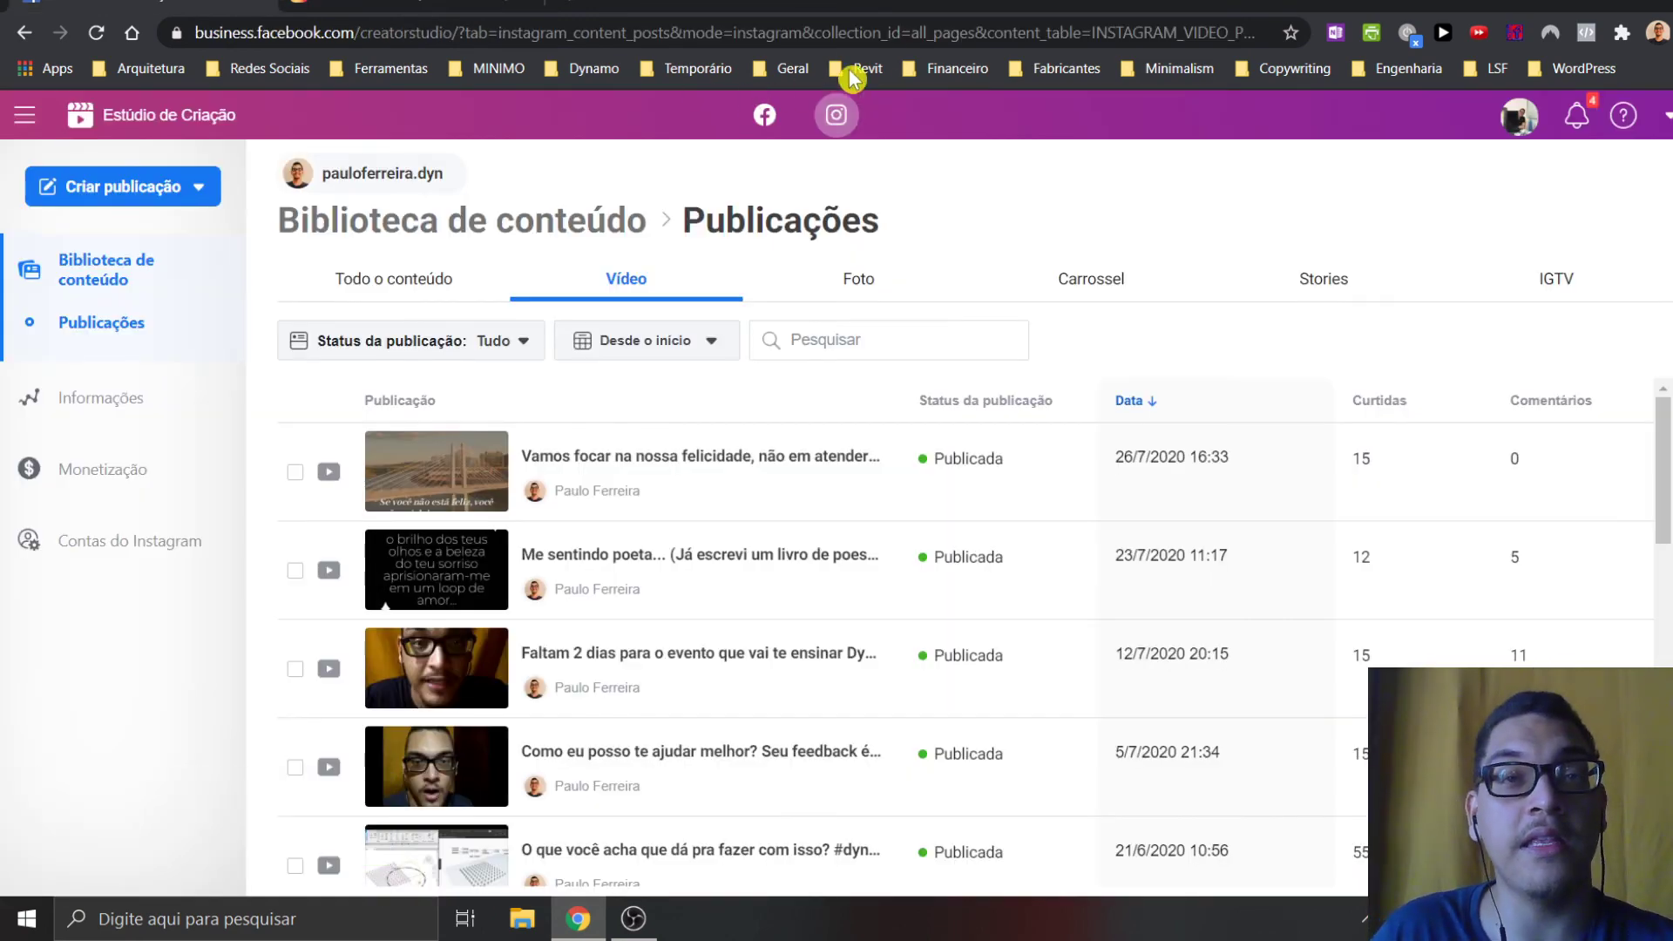
left_click(409, 7)
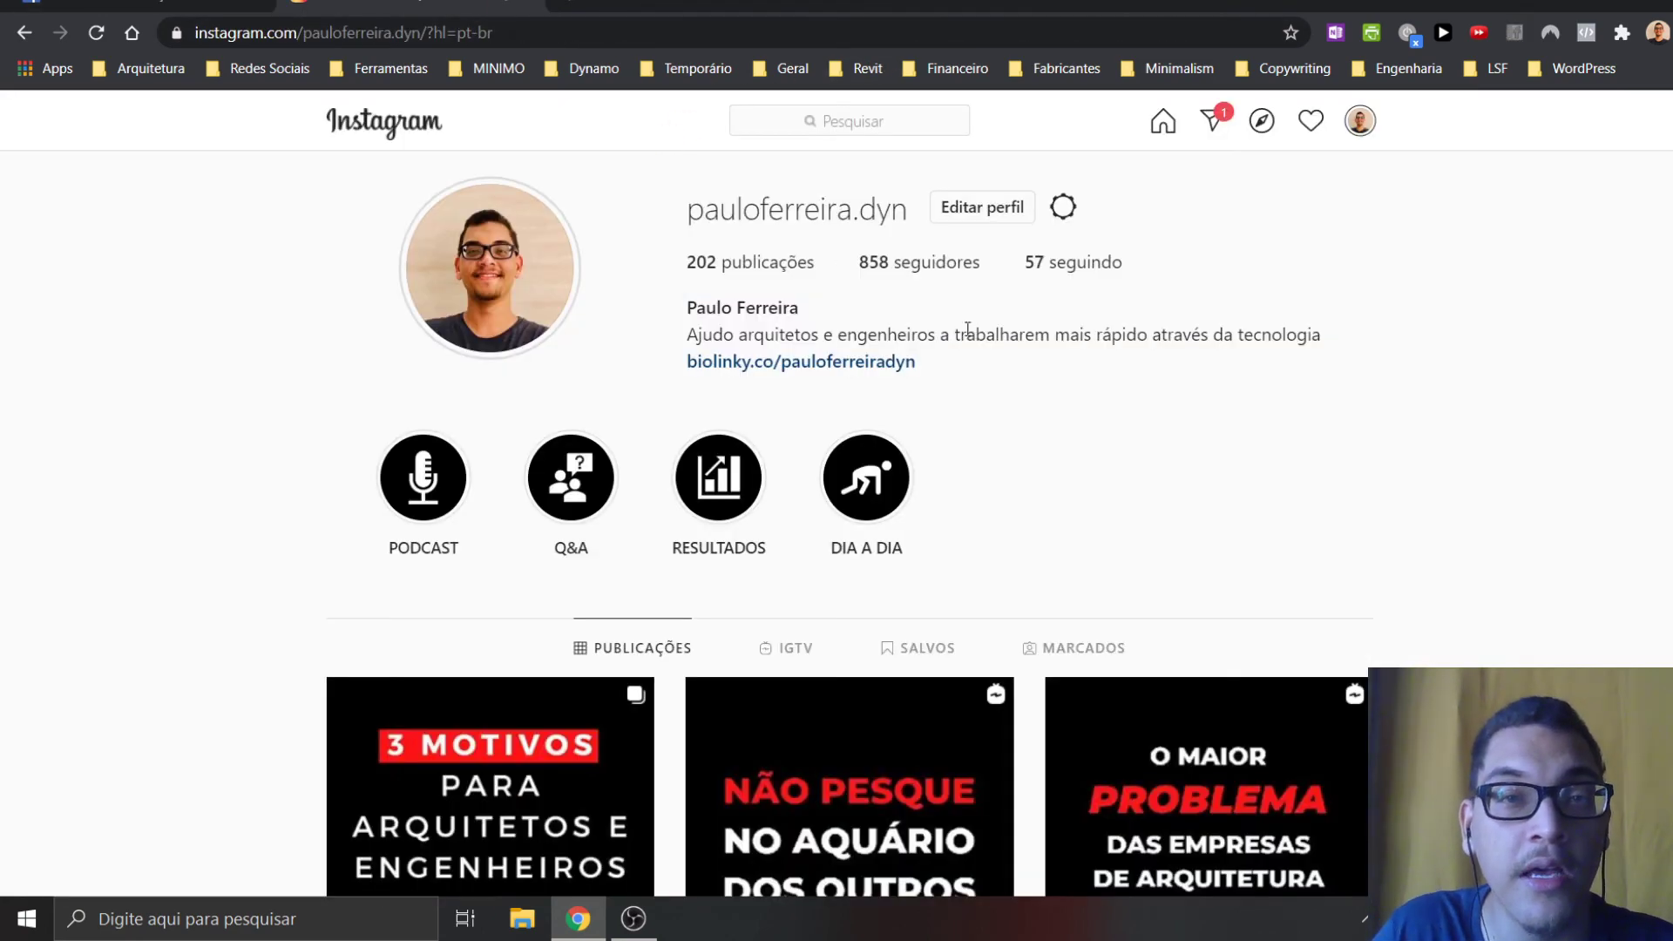